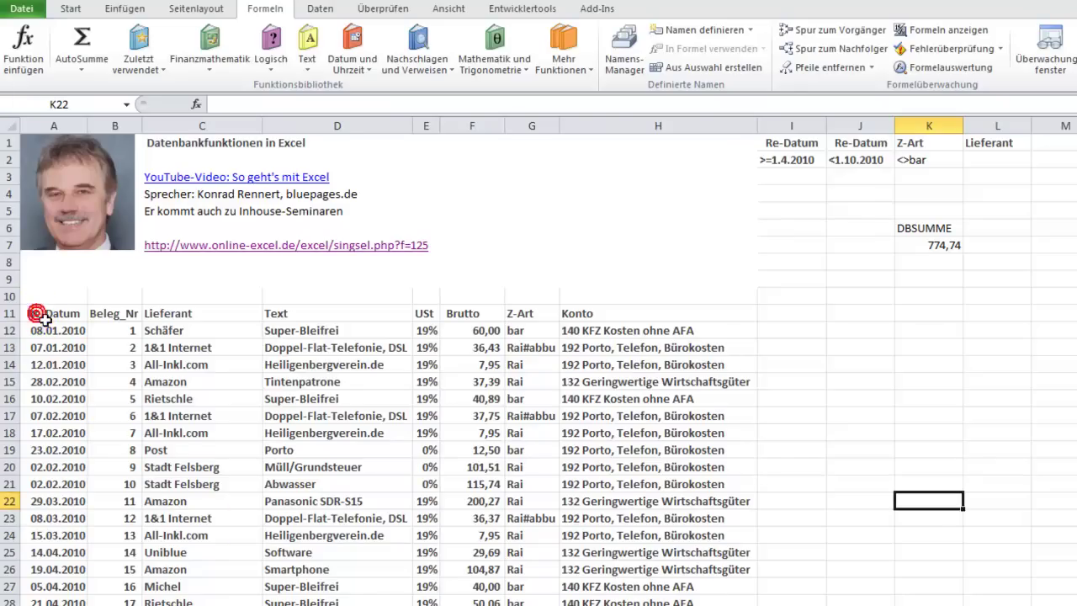
Review the sales table and the existing DBSUMME formula in K7, leaving it unchanged.
mouse_move(40, 317)
mouse_down()
mouse_move(498, 498)
mouse_move(614, 602)
mouse_up()
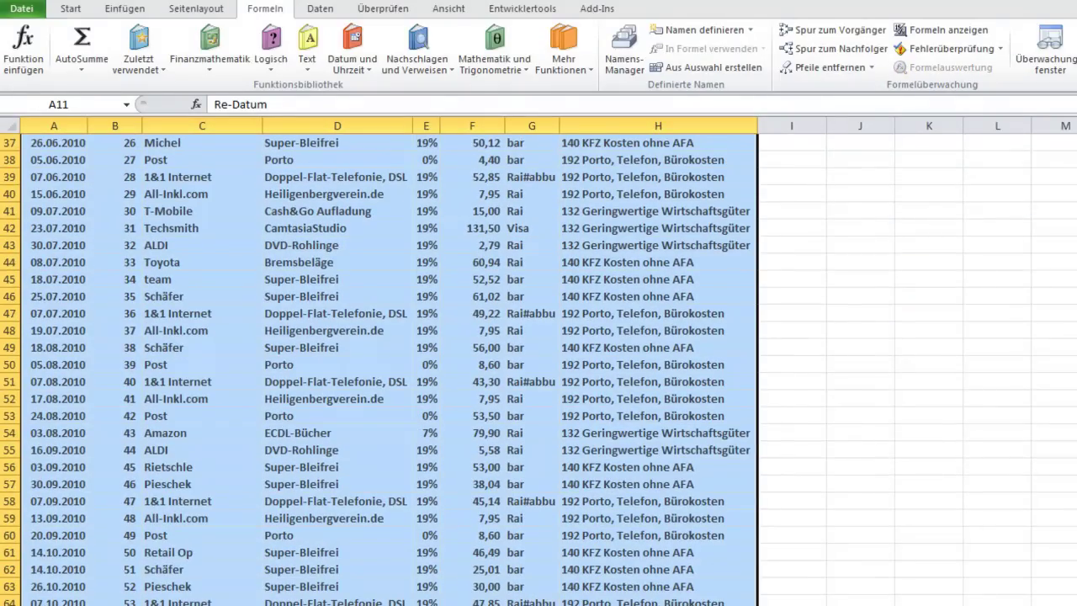
scroll(464, 564, up, 6)
scroll(460, 574, up, 6)
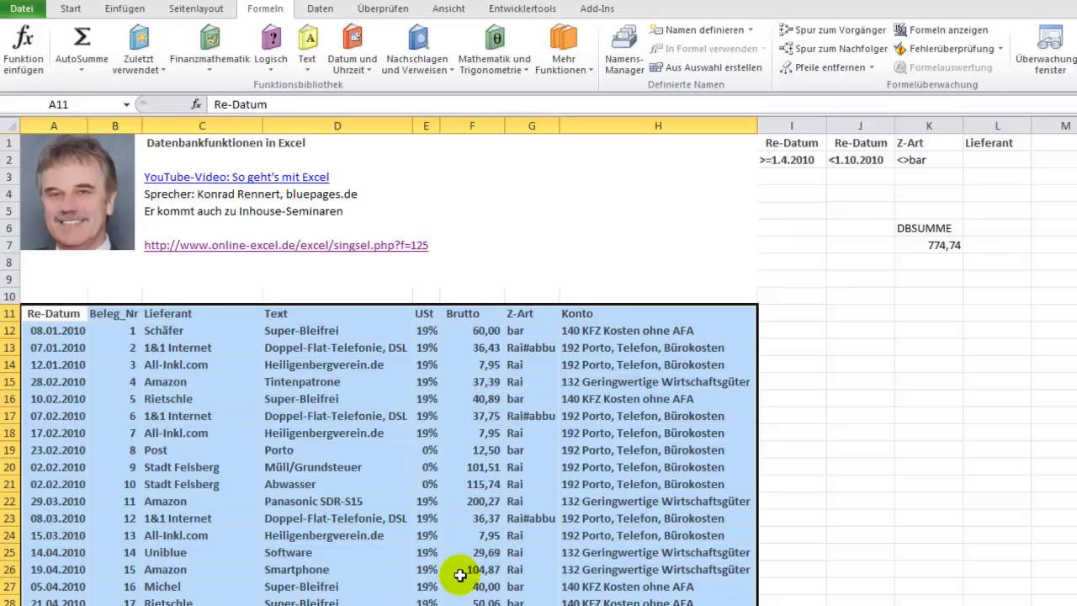
click(427, 553)
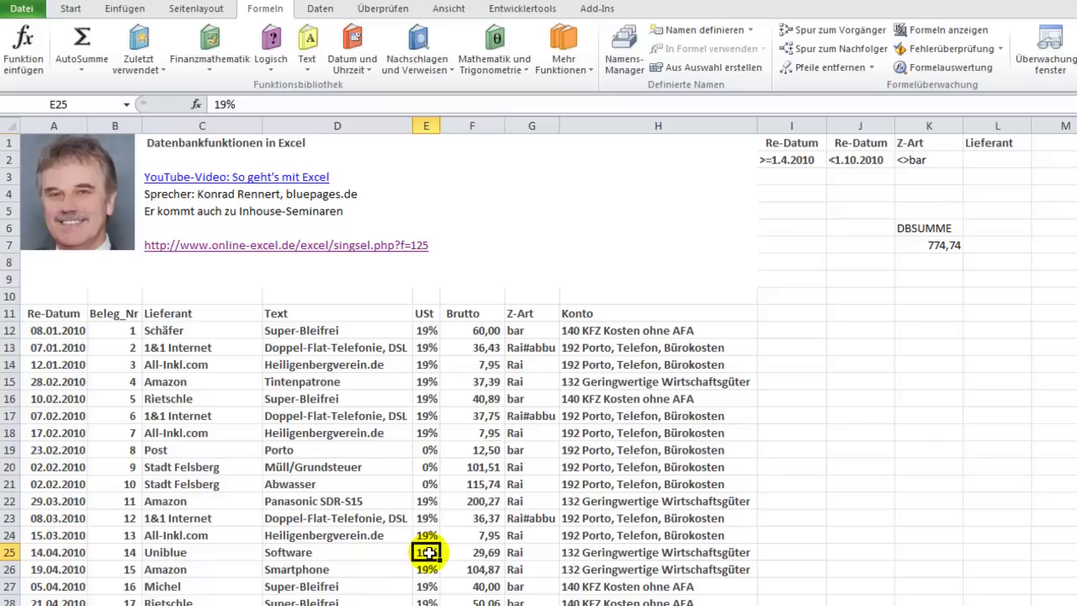
click(921, 246)
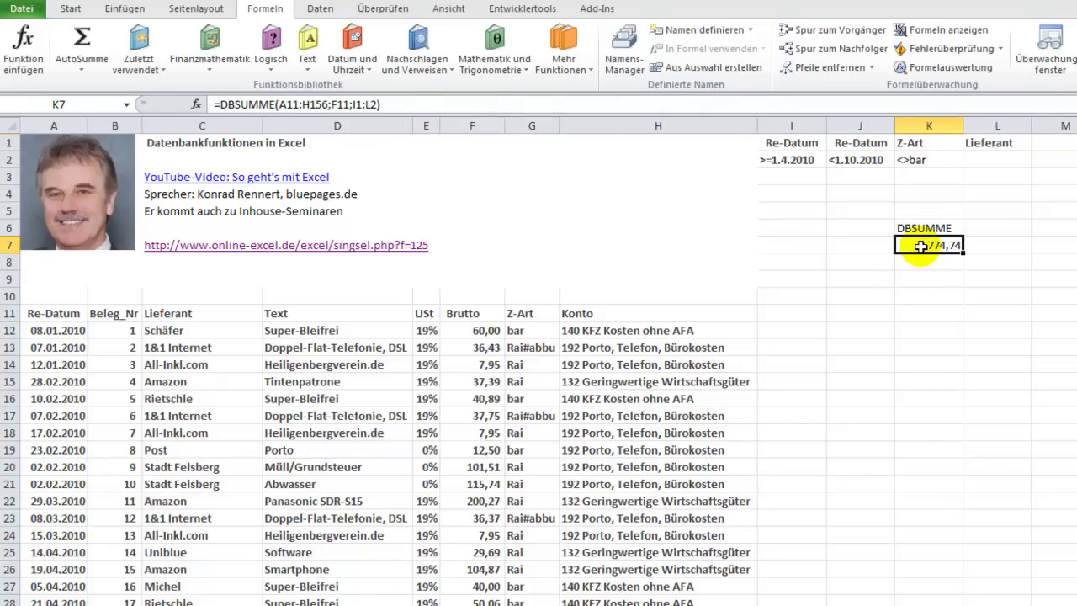
click(324, 104)
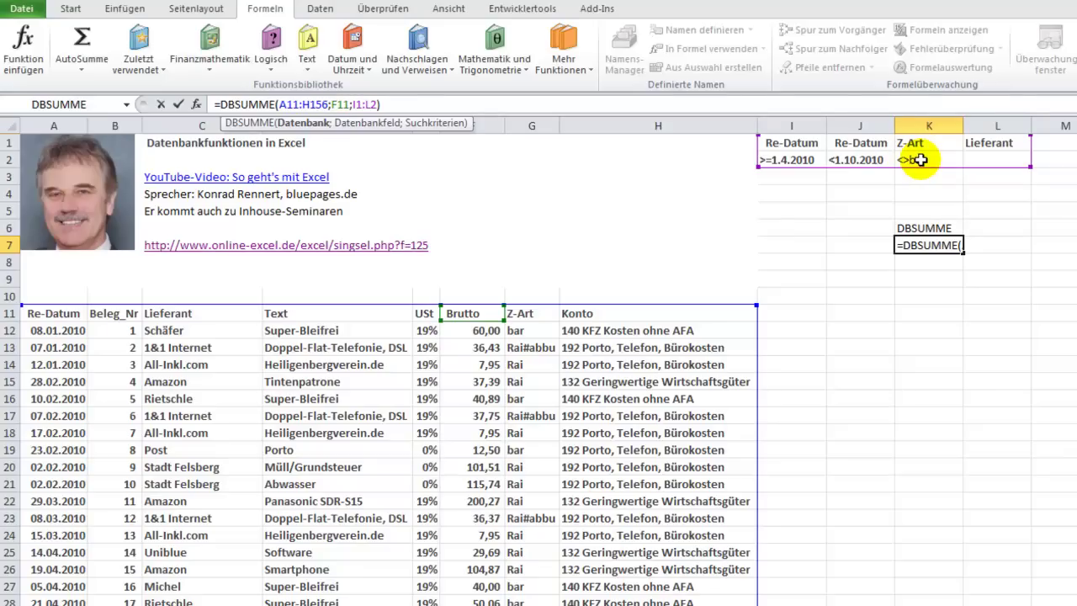
key(Return)
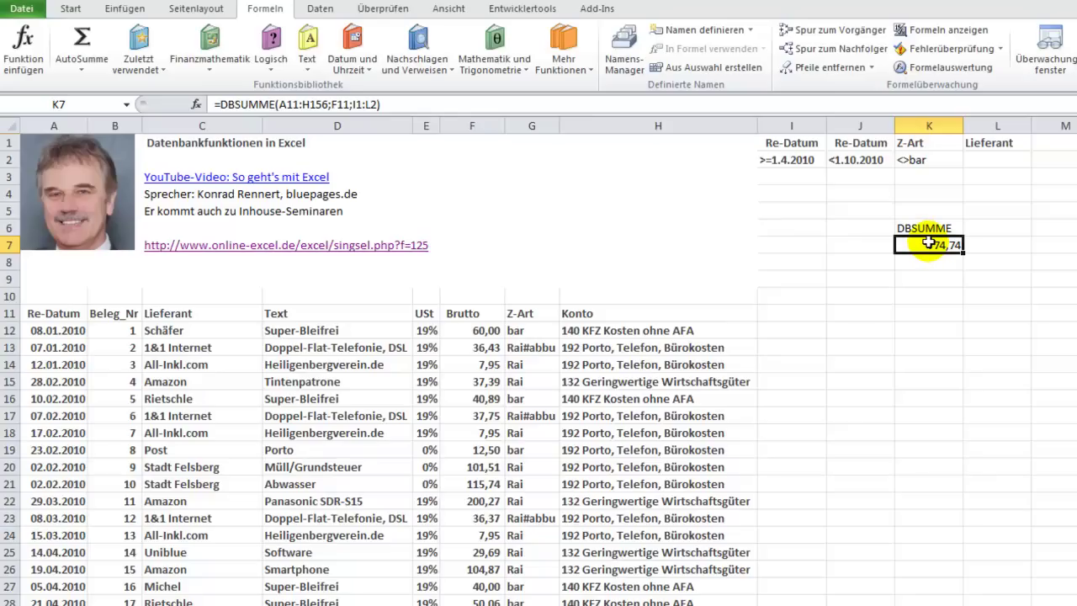
Delete the <>bar criterion in K2 and both date criteria in I2:J2, then check the Brutto total.
click(920, 160)
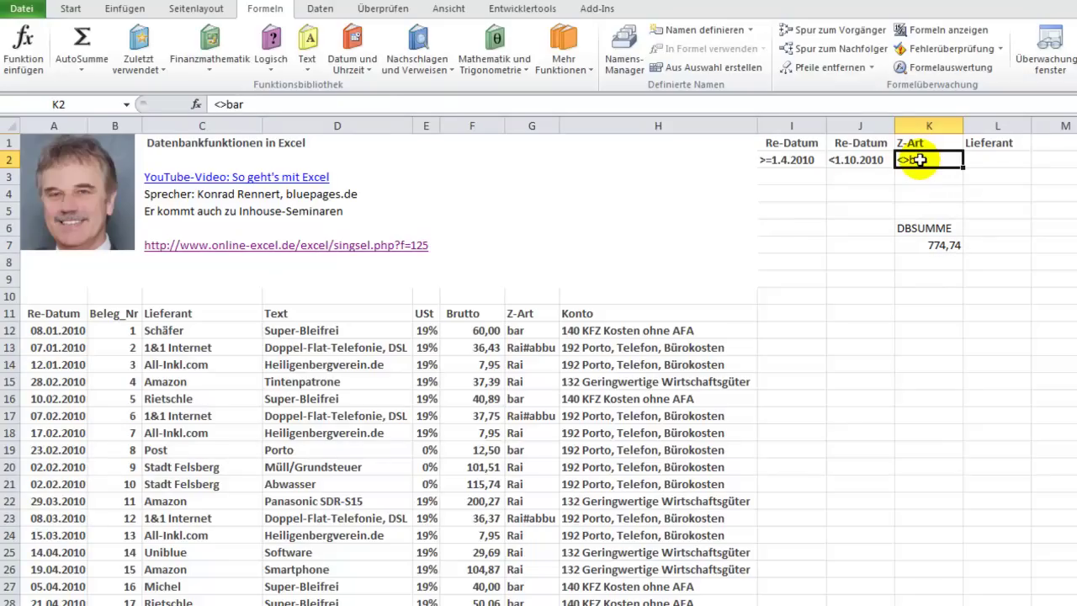
key(Delete)
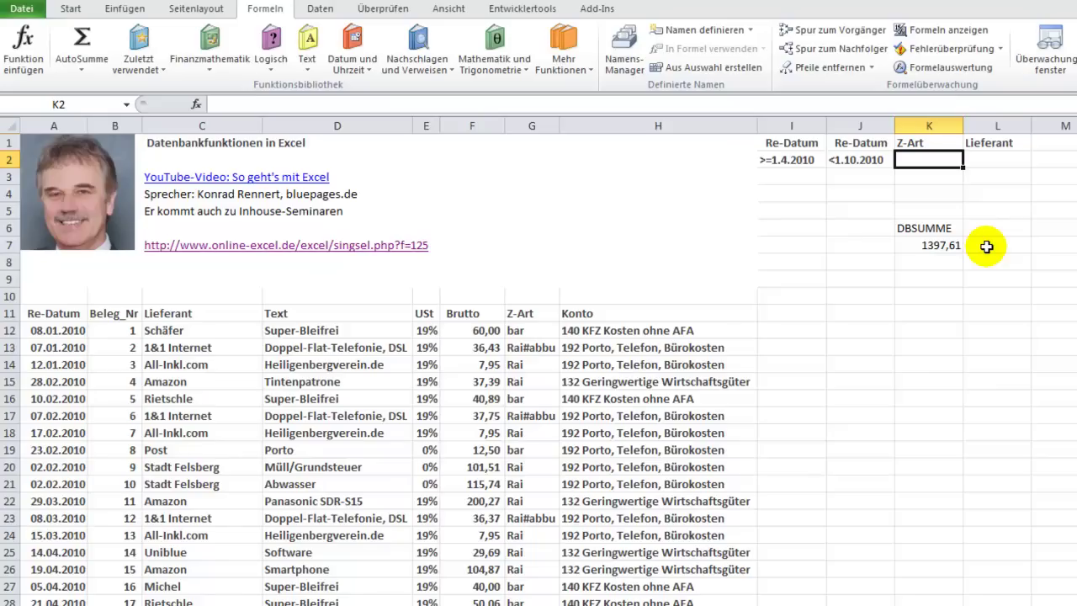
drag(783, 159, 845, 159)
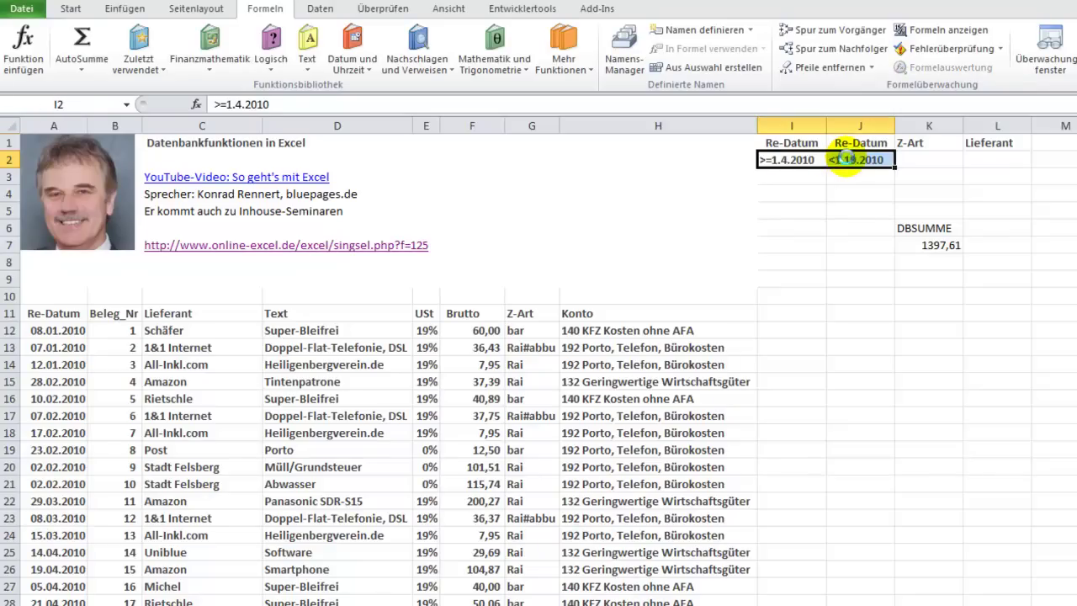
key(Delete)
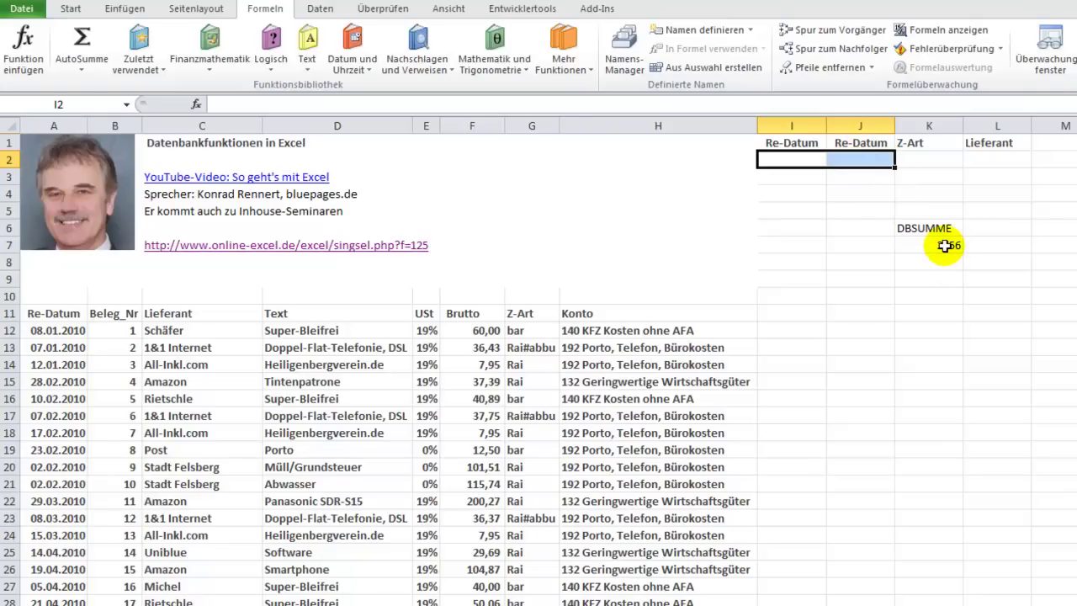
click(470, 126)
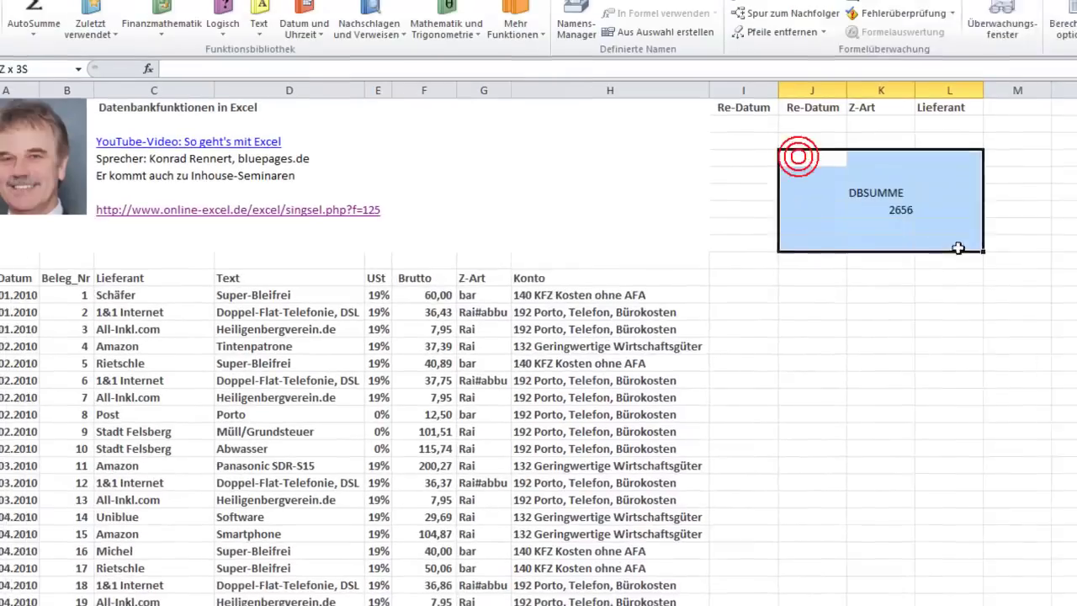
Clear the old DBSUMME area J4:L9 and enter the heading DBSUMME in K6.
drag(837, 192, 1008, 286)
key(Delete)
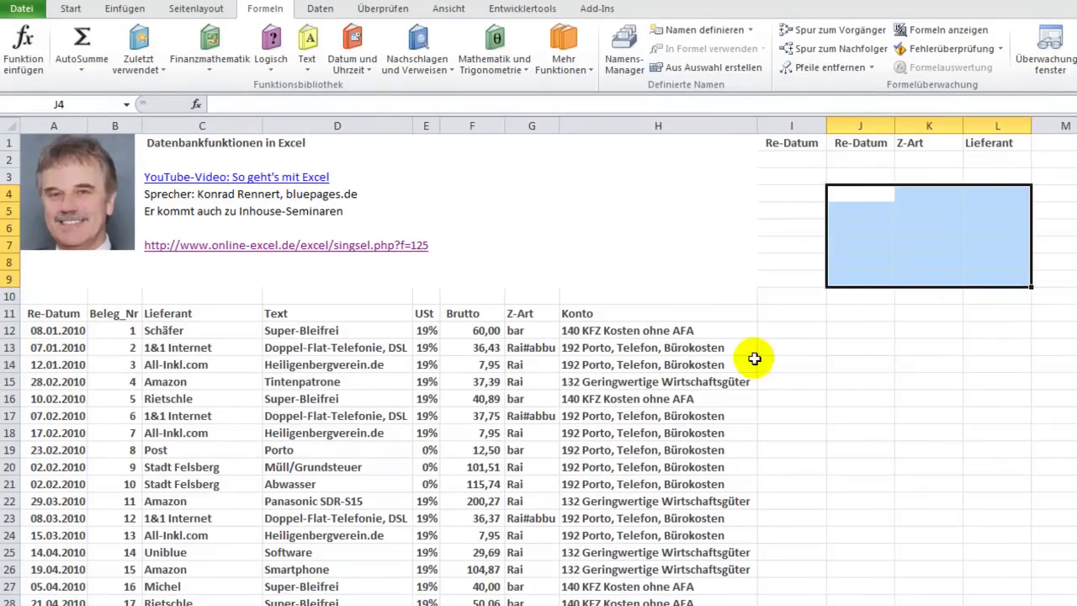
click(897, 382)
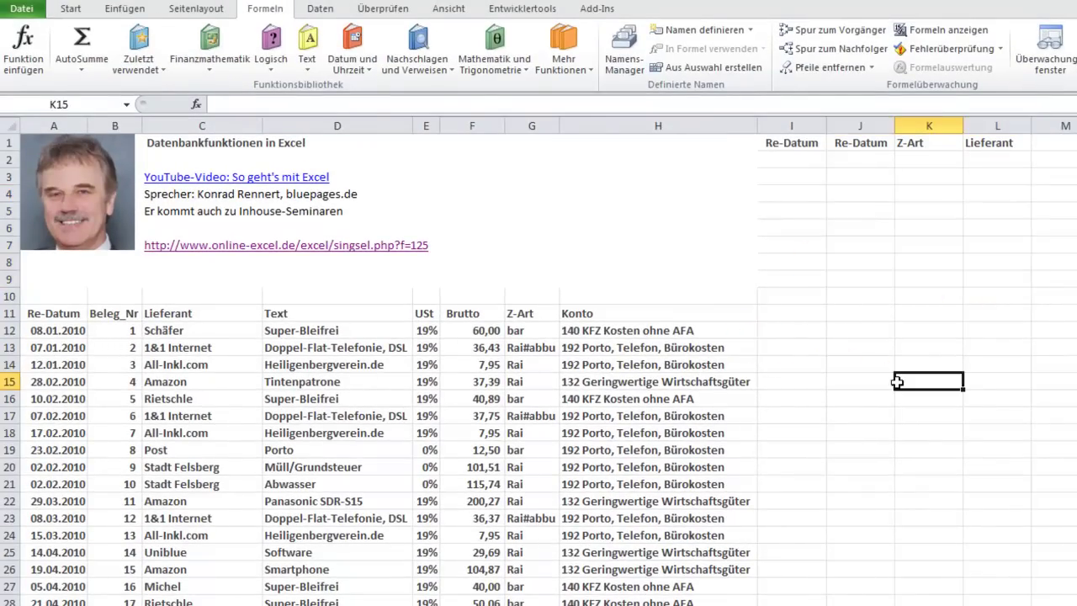
click(910, 232)
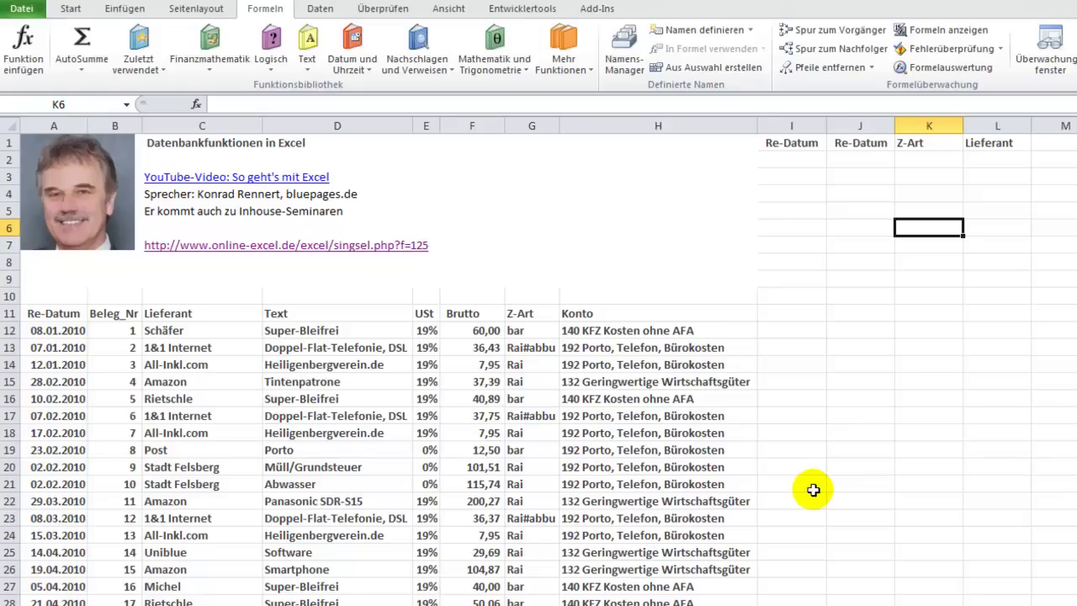
text(DBSUMME)
key(Return)
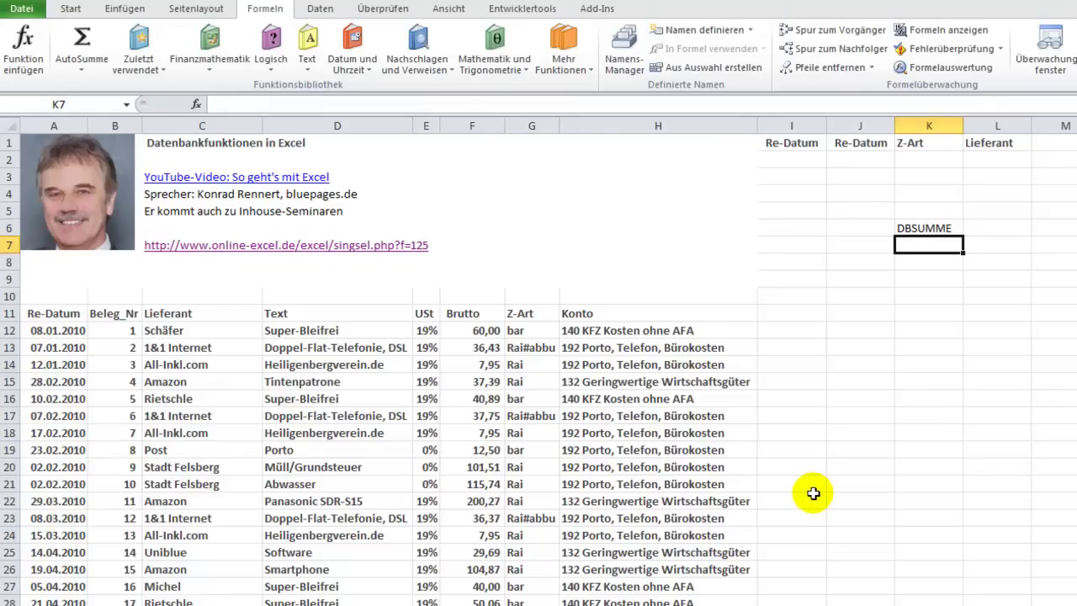
Insert the DBSUMME function from the Datenbank category into K7 with the function wizard.
click(25, 59)
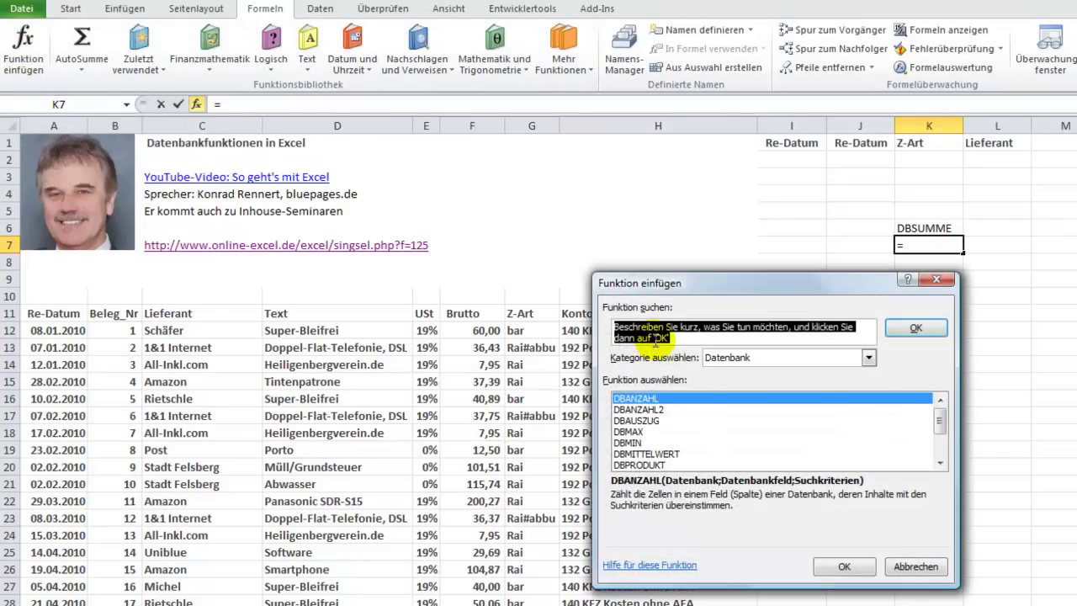
click(870, 360)
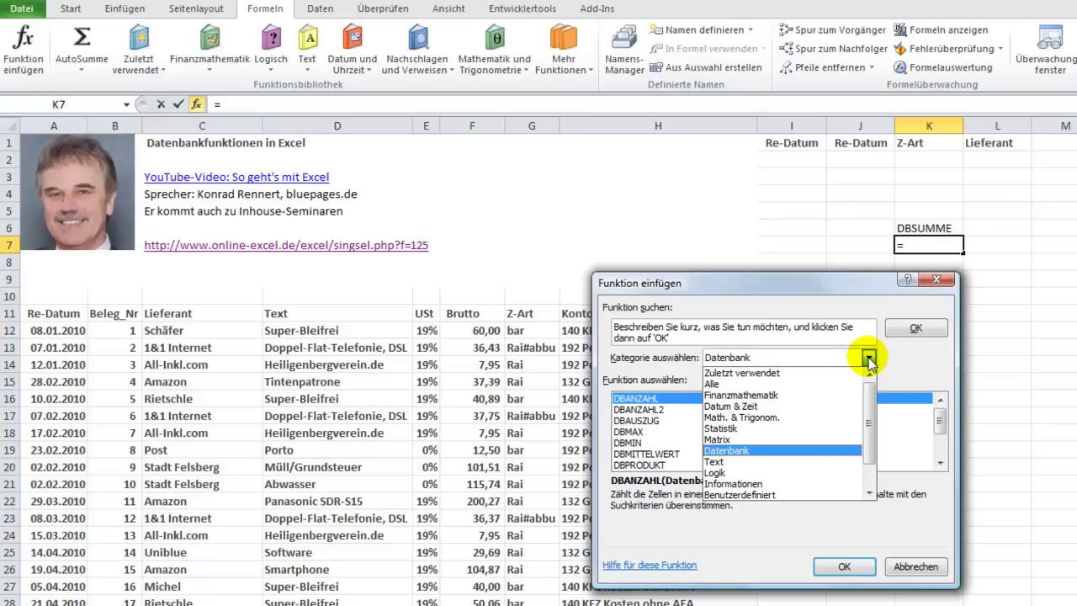
click(730, 451)
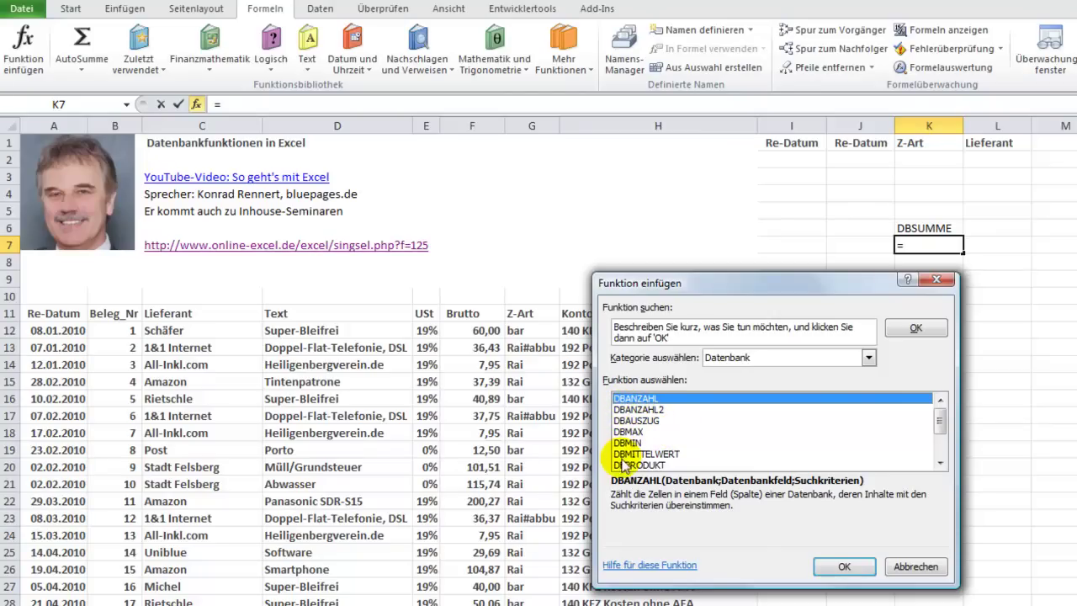
drag(939, 418, 940, 461)
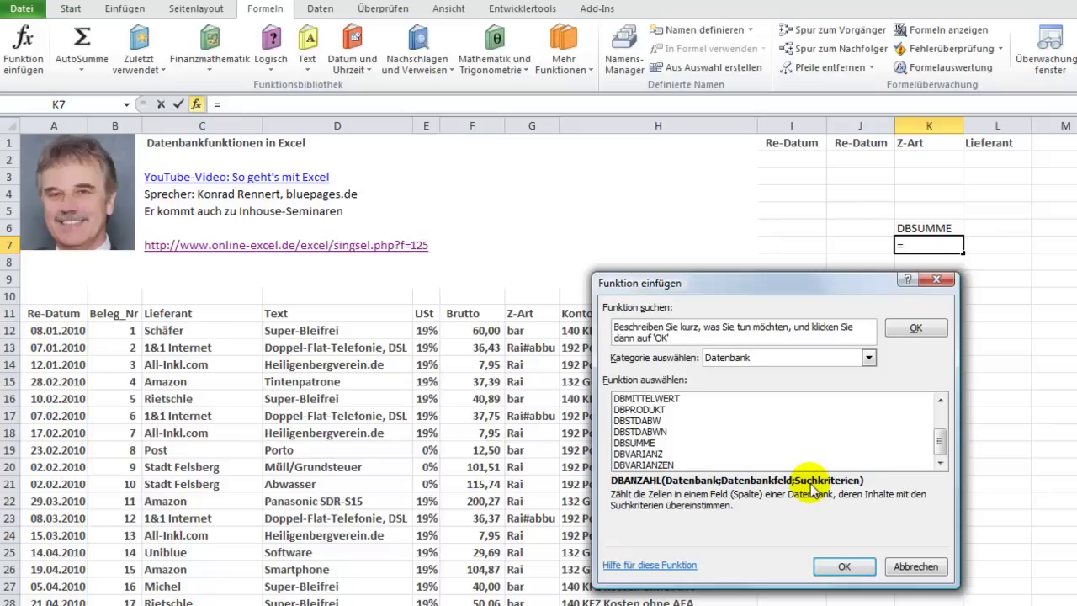
click(642, 443)
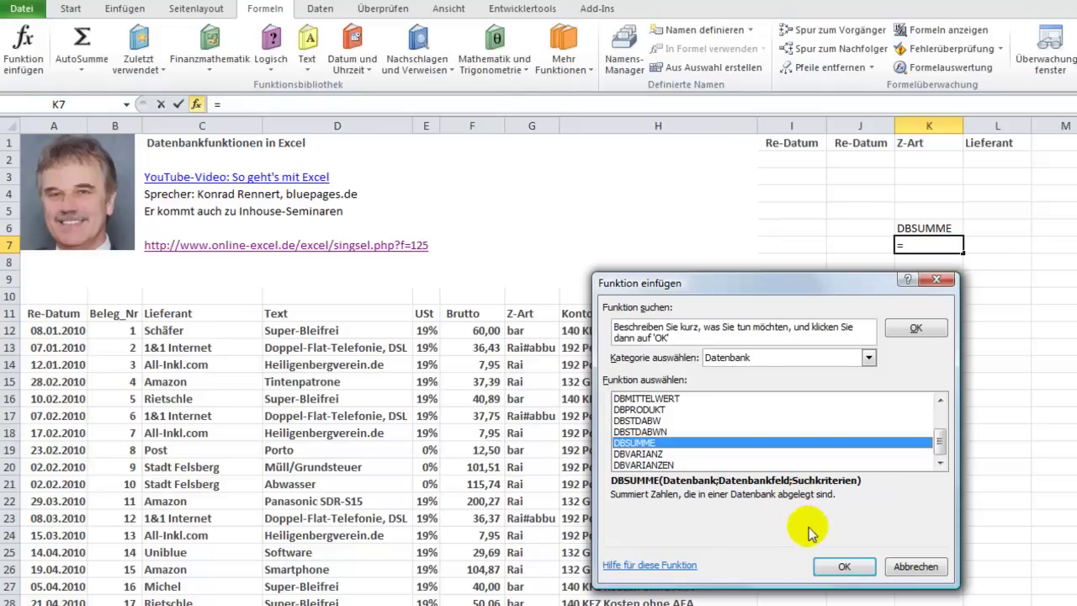
click(844, 566)
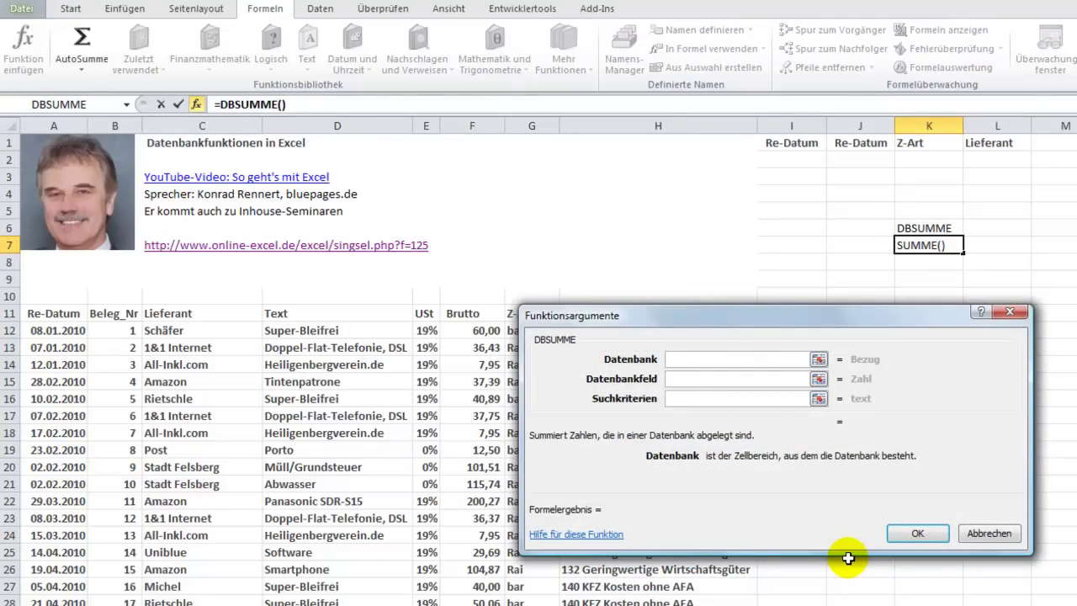
Set the DBSUMME database to A11:H79 and the field to the Brutto header F11.
mouse_move(743, 318)
mouse_down()
mouse_move(804, 313)
mouse_move(989, 377)
mouse_up()
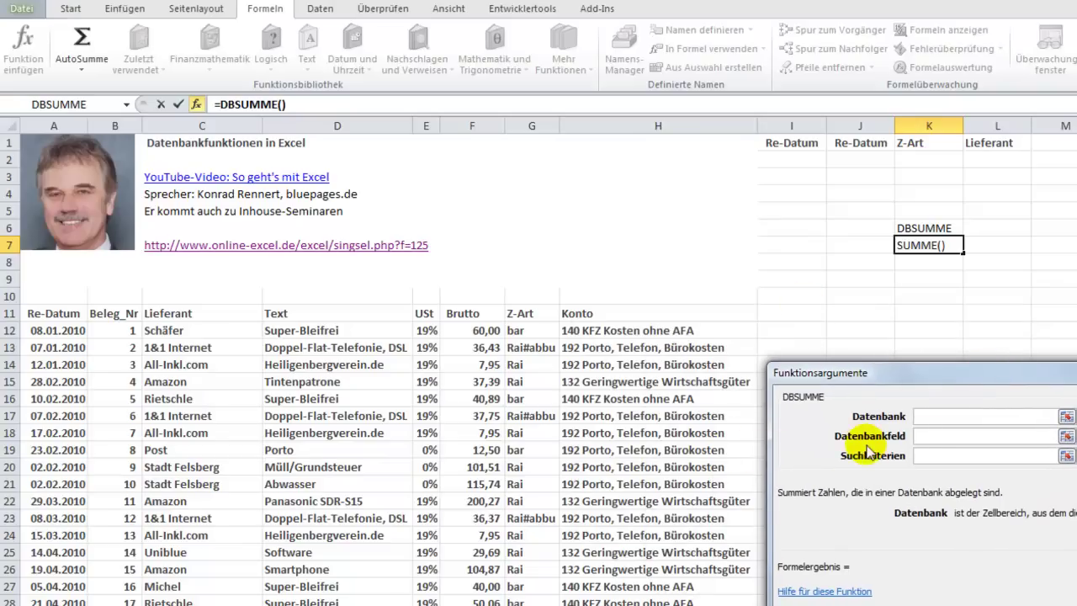
mouse_move(43, 312)
mouse_down()
mouse_move(531, 603)
mouse_move(658, 602)
mouse_up()
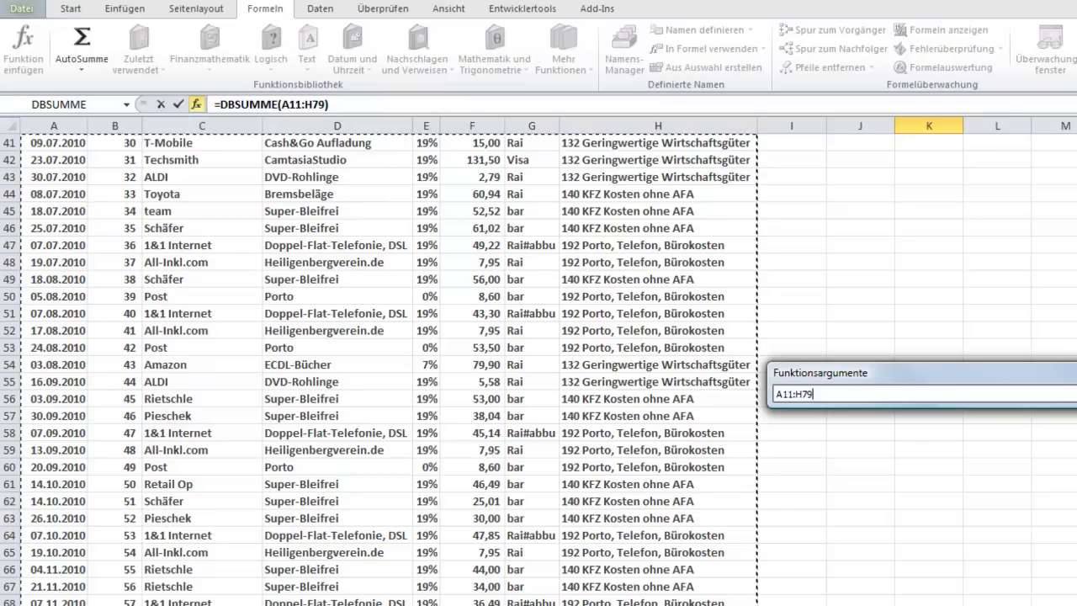
drag(658, 602, 658, 602)
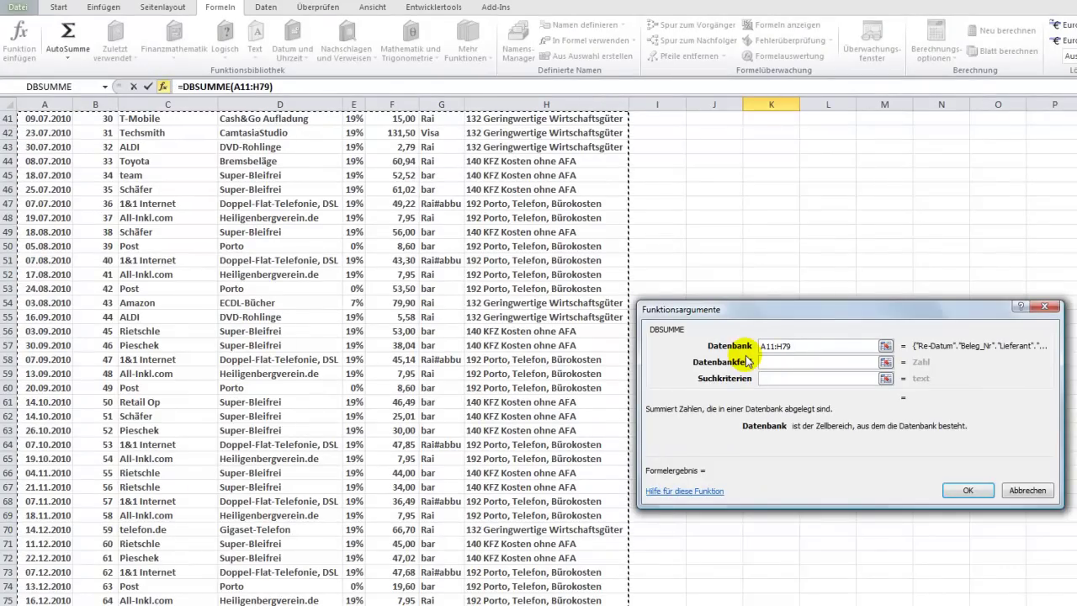
click(776, 362)
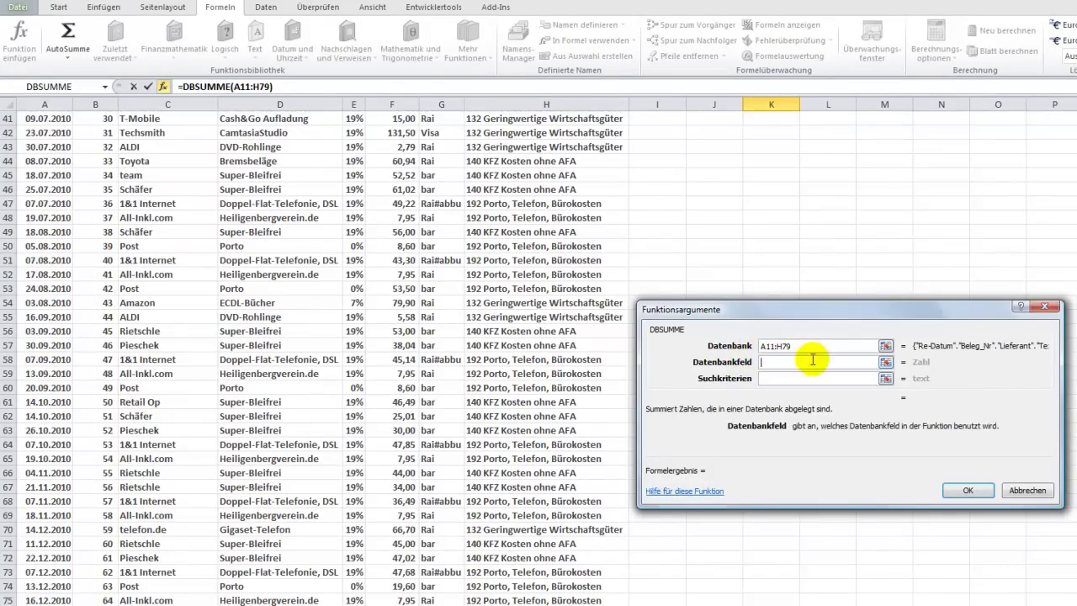
scroll(314, 353, up, 1)
scroll(315, 353, up, 4)
scroll(315, 354, up, 4)
scroll(314, 353, up, 3)
scroll(404, 336, up, 1)
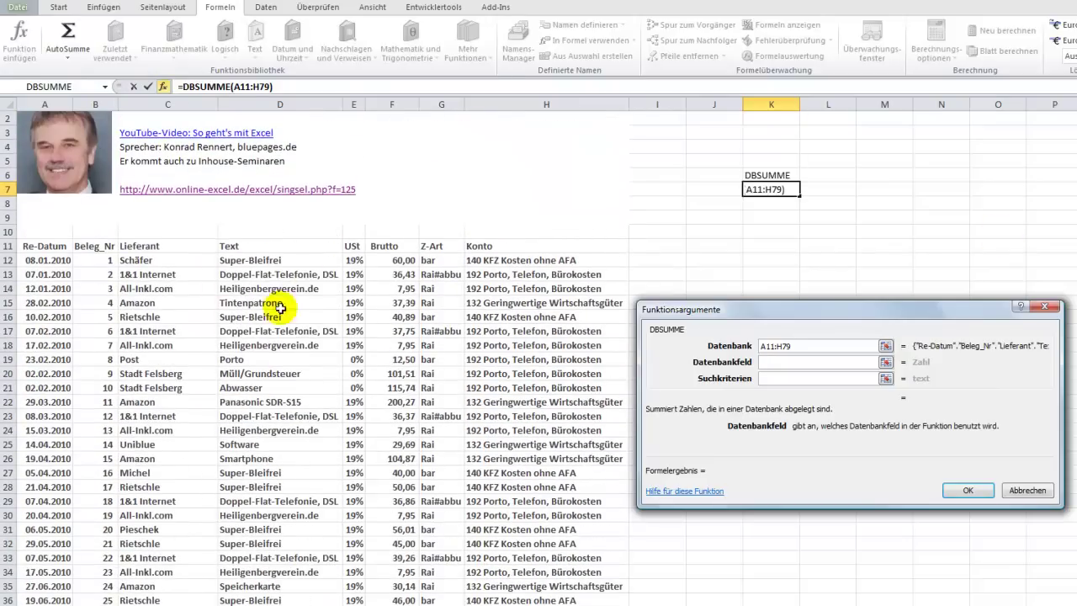
click(376, 243)
click(379, 244)
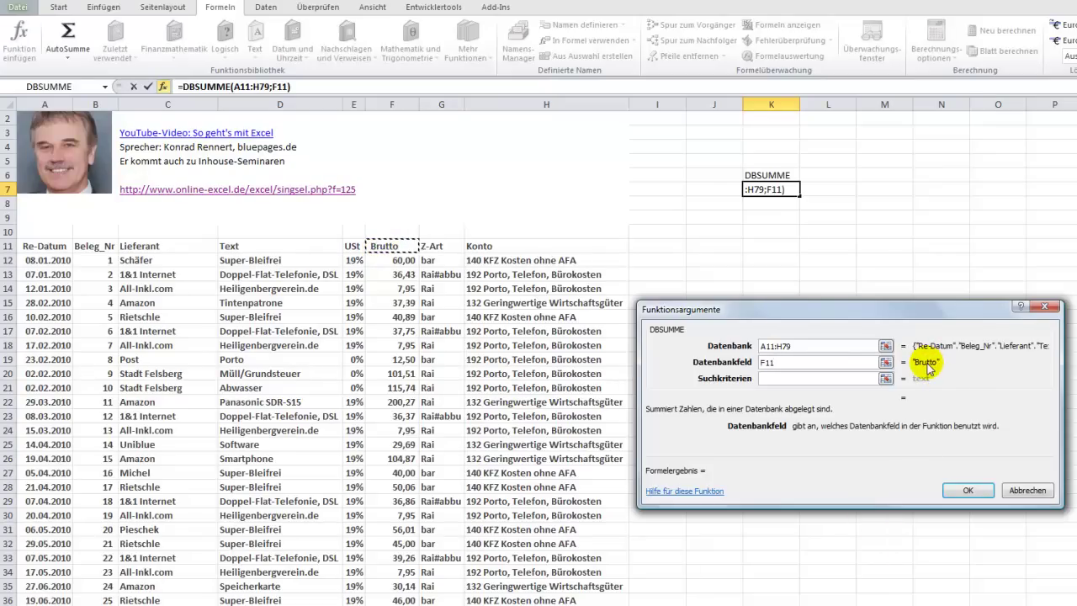
Set the criteria range to I1:K2 and confirm the formula, which previews 2656.
click(768, 378)
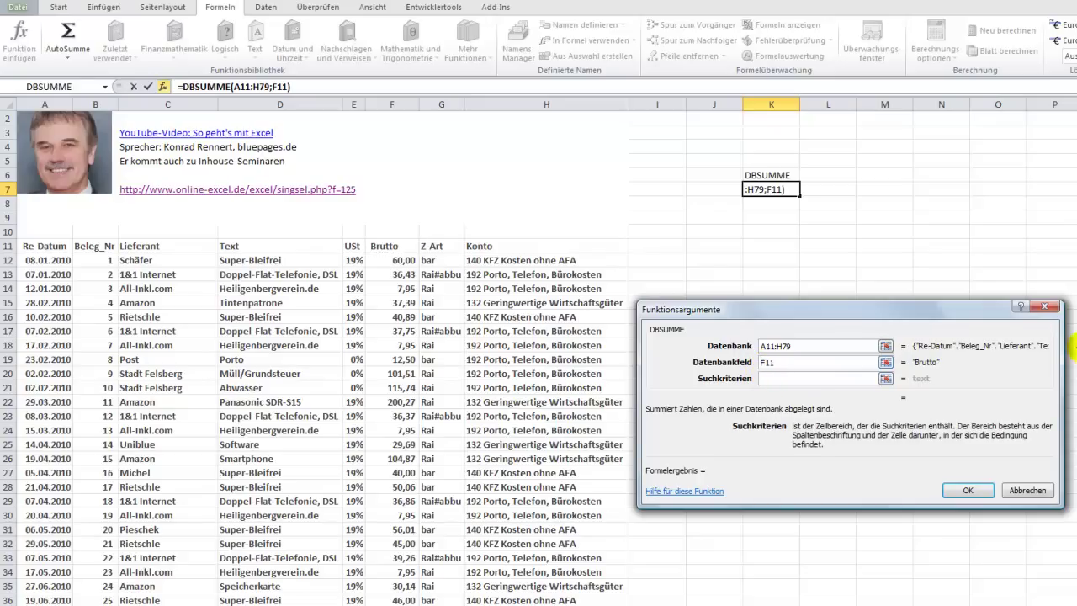
scroll(822, 139, up, 1)
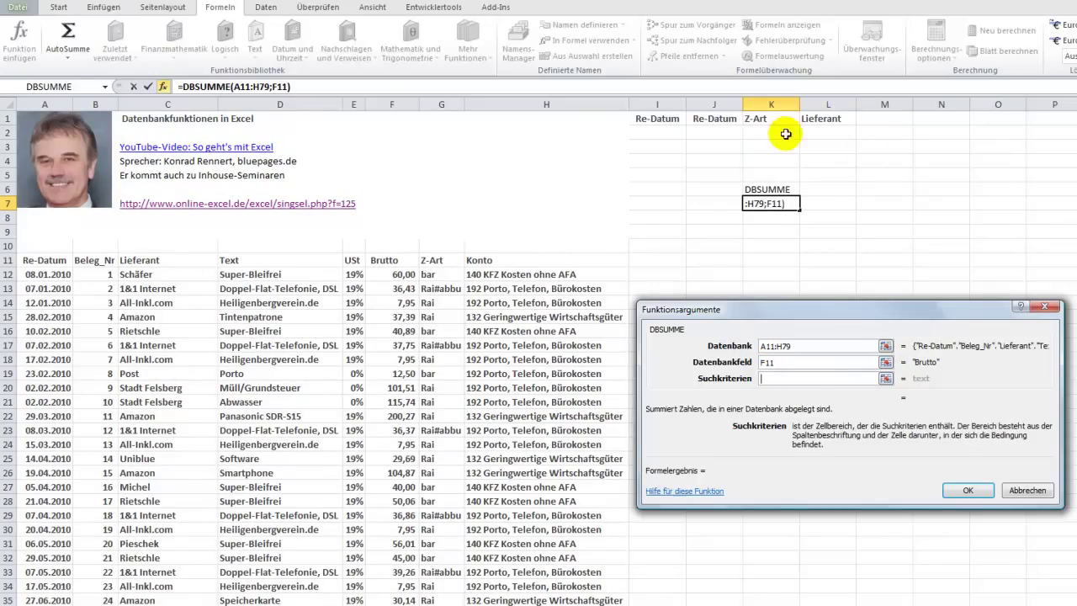
drag(640, 119, 781, 132)
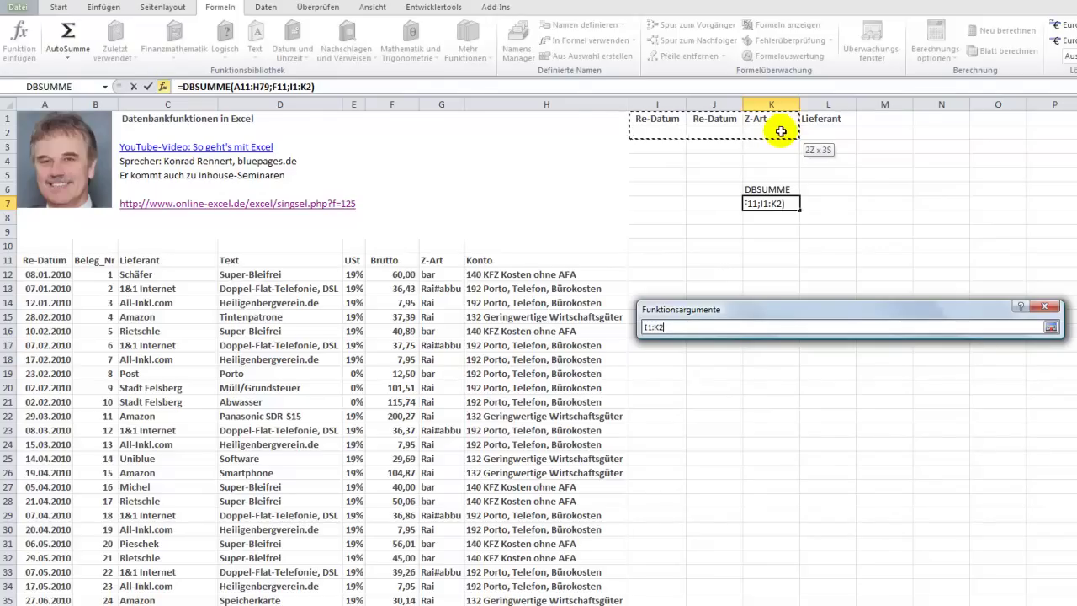
key(Return)
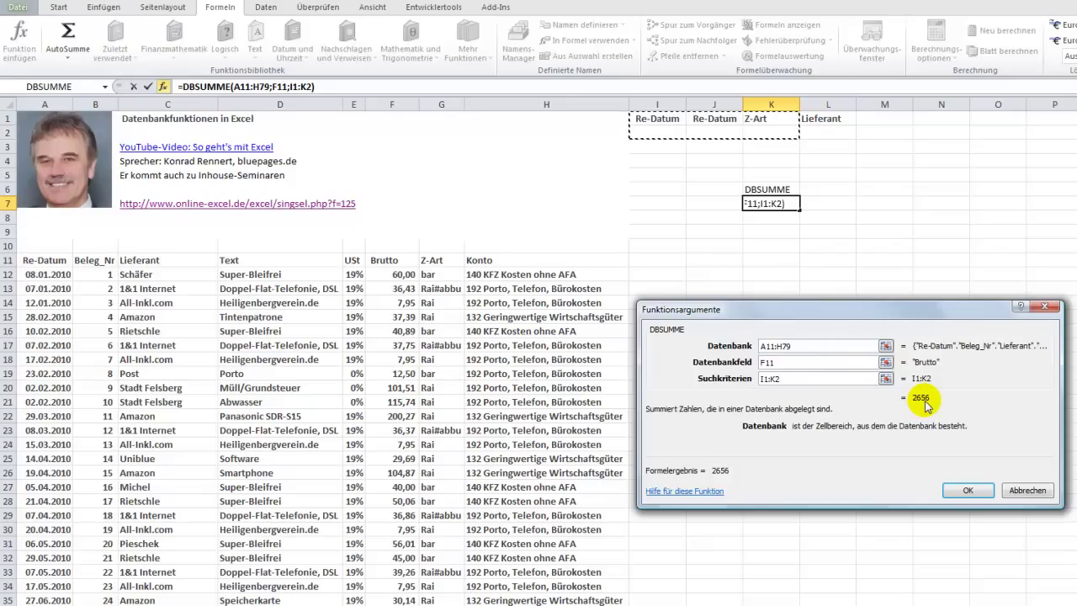
click(964, 491)
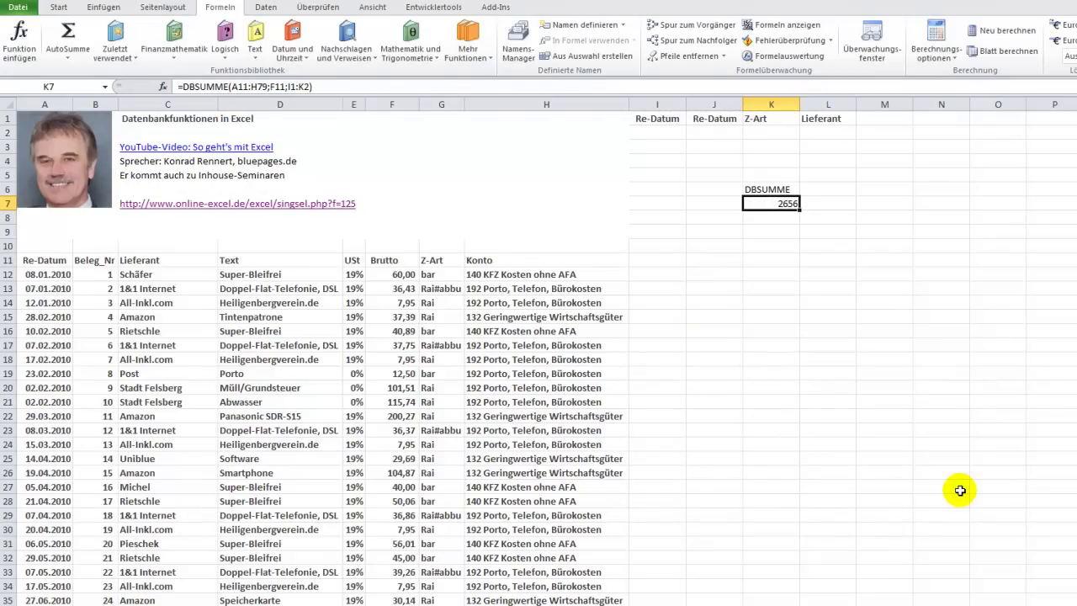
Enter bar under Z-Art in K2, >=1.1.2010 in I2, and begin typing <1.4.2010 in J2.
click(775, 133)
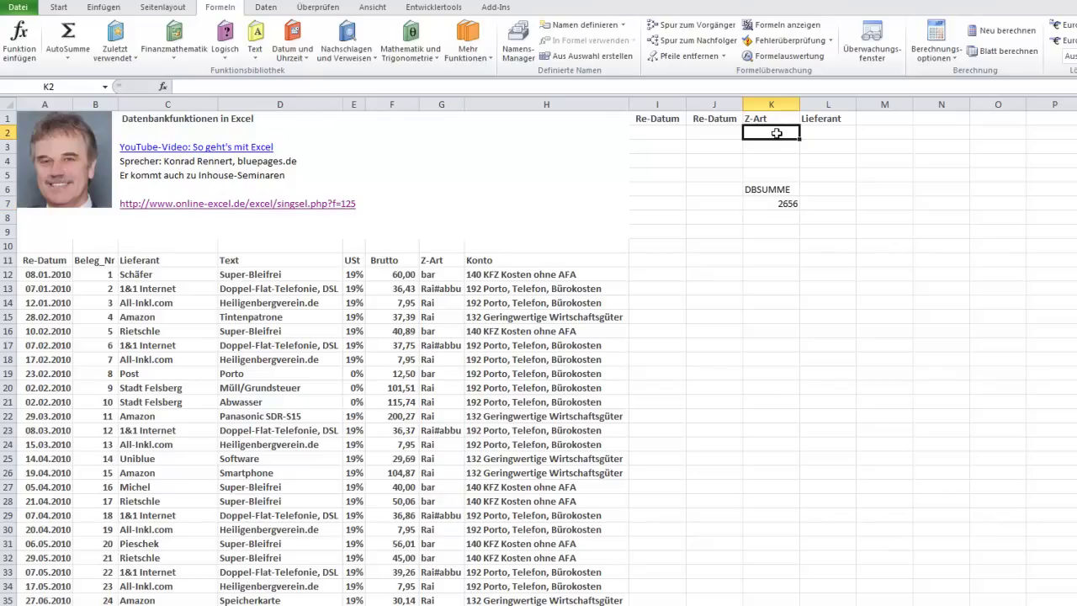
text(bar)
key(Return)
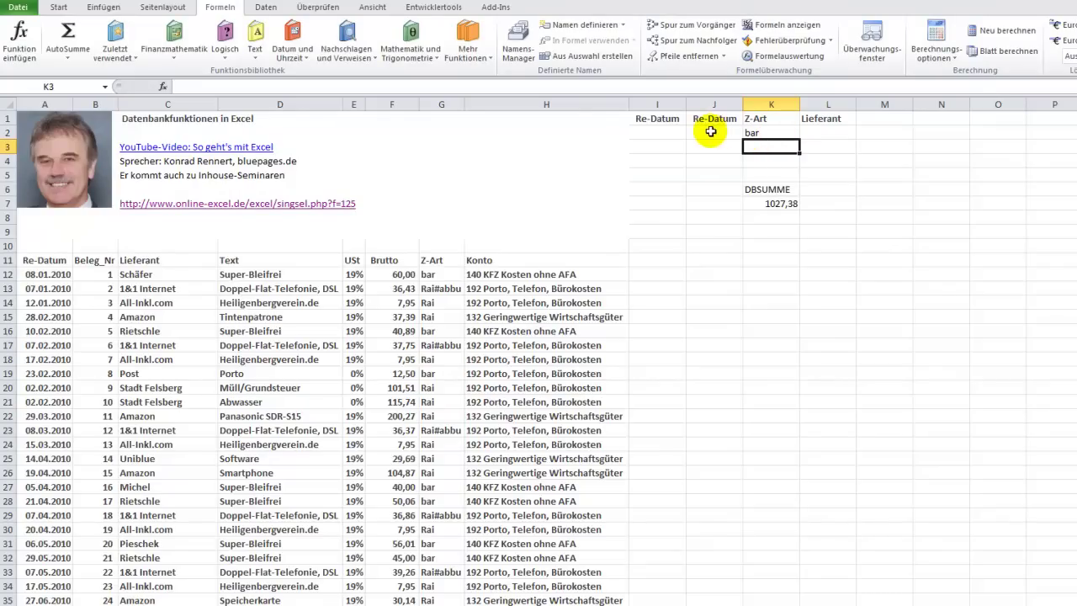
click(653, 132)
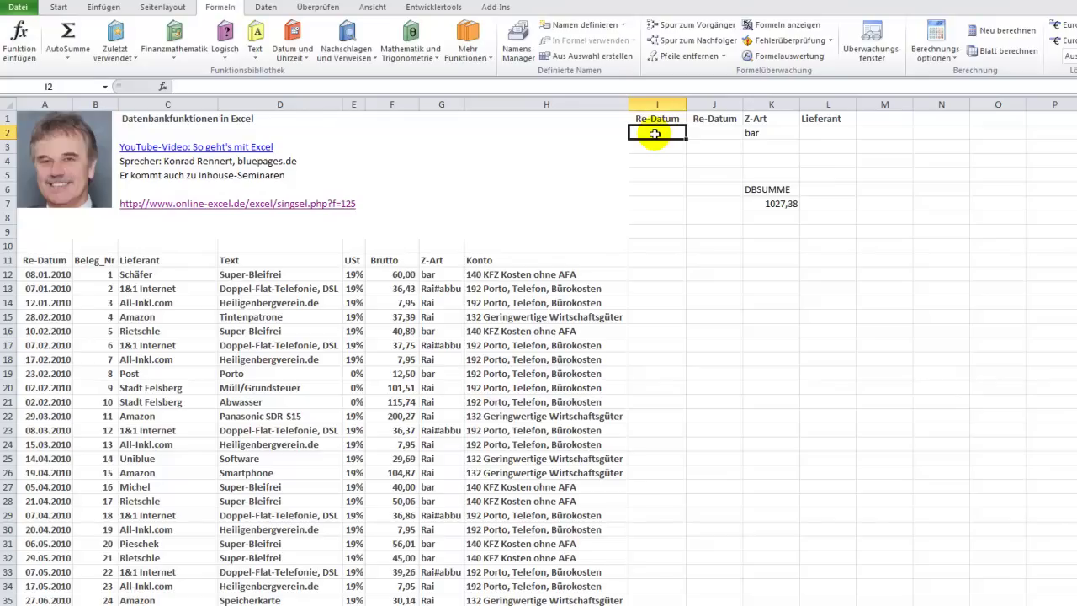
text(>)
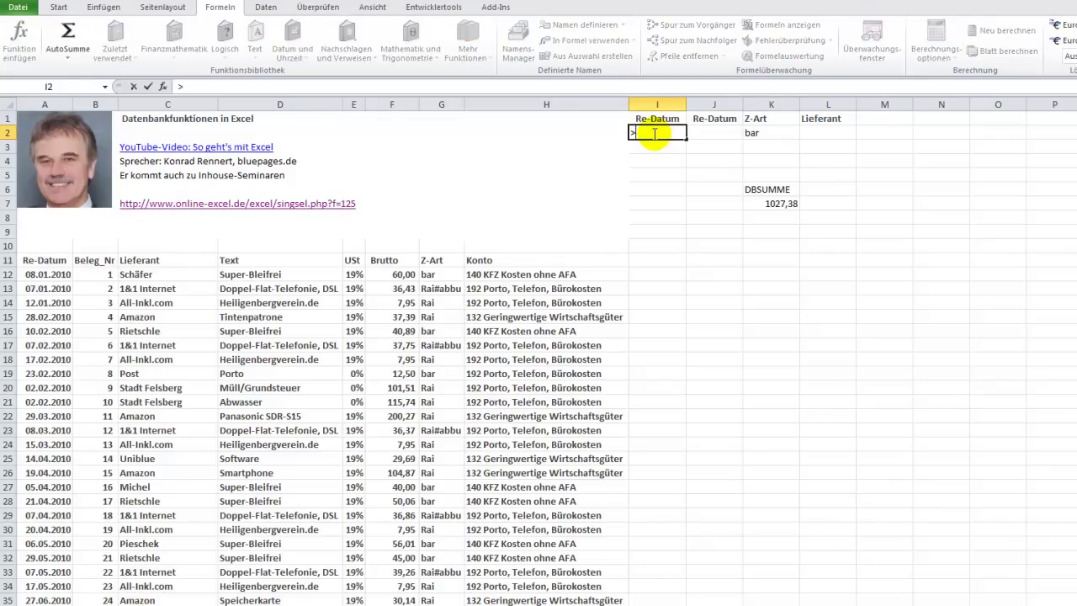
text(=1.1.2010)
key(Tab)
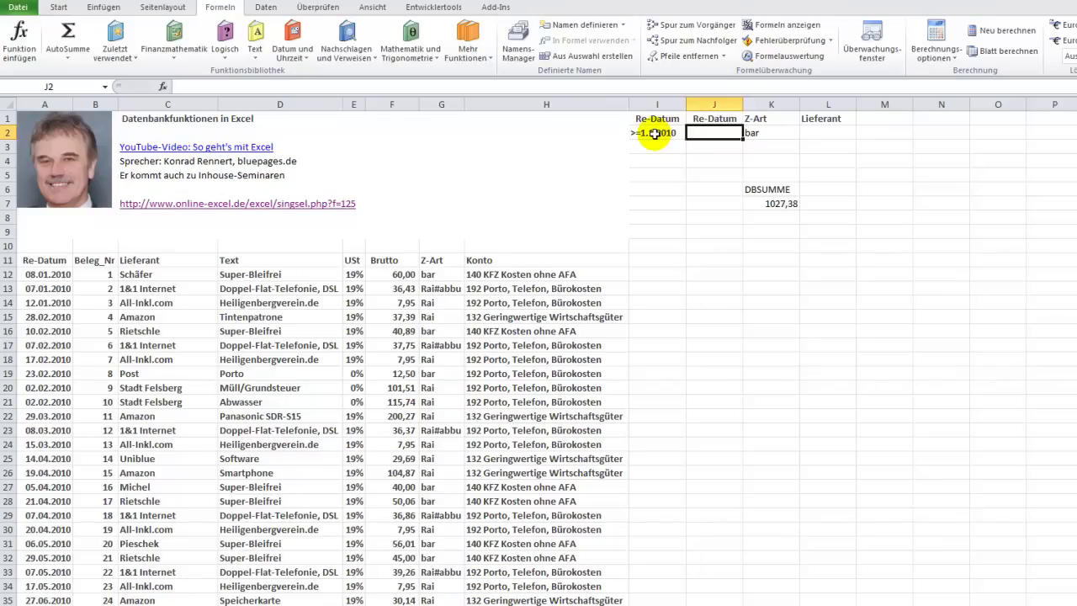
text(<)
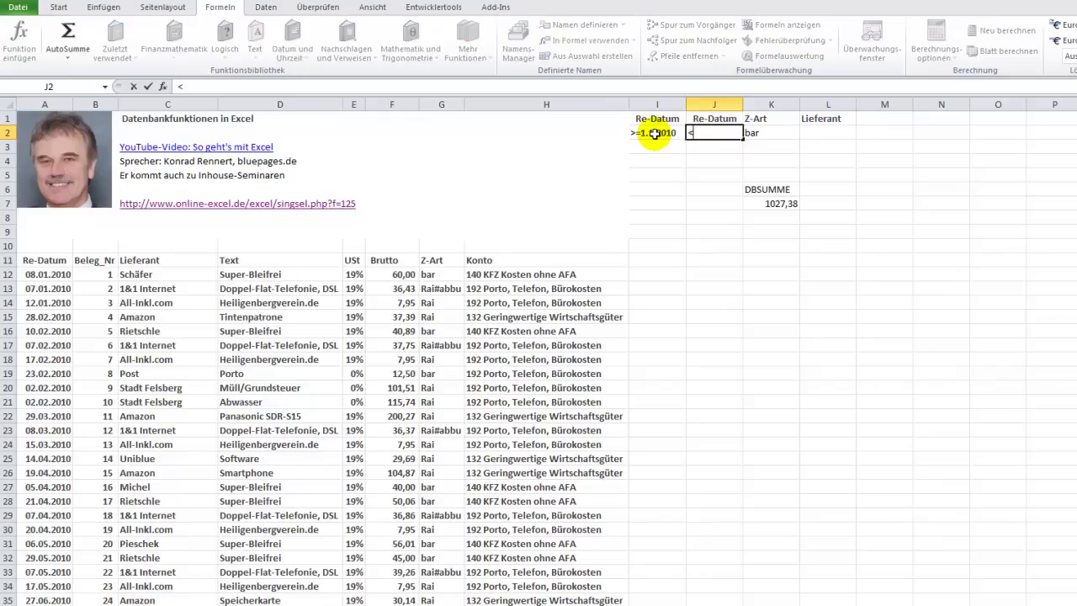
text(1.4.2010)
Commit the <1.4.2010 end-date criterion and inspect the DBSUMME result, now 113,39.
key(Return)
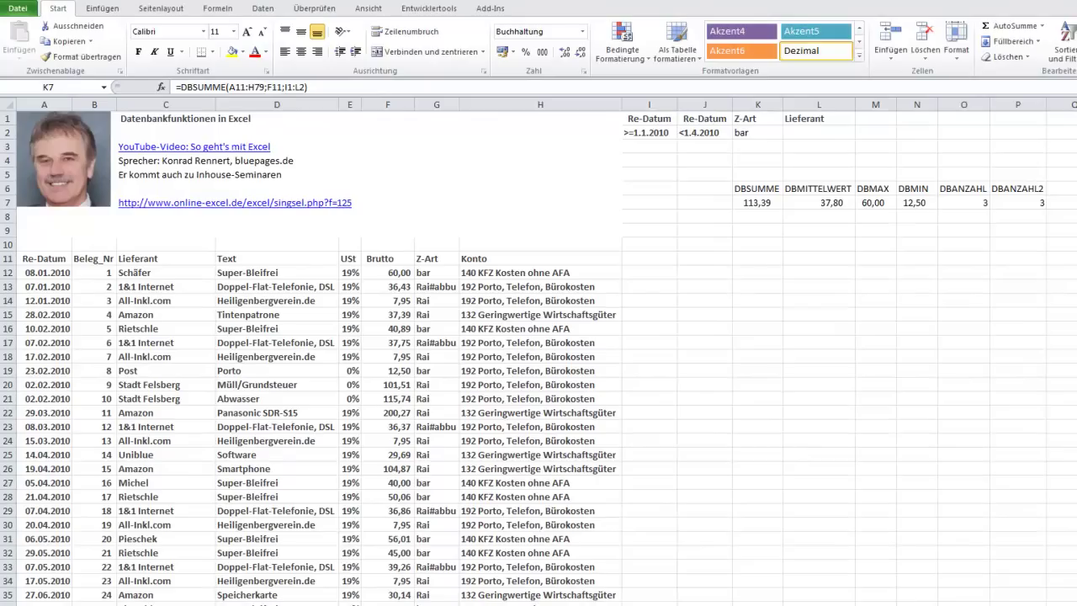
click(757, 202)
click(757, 202)
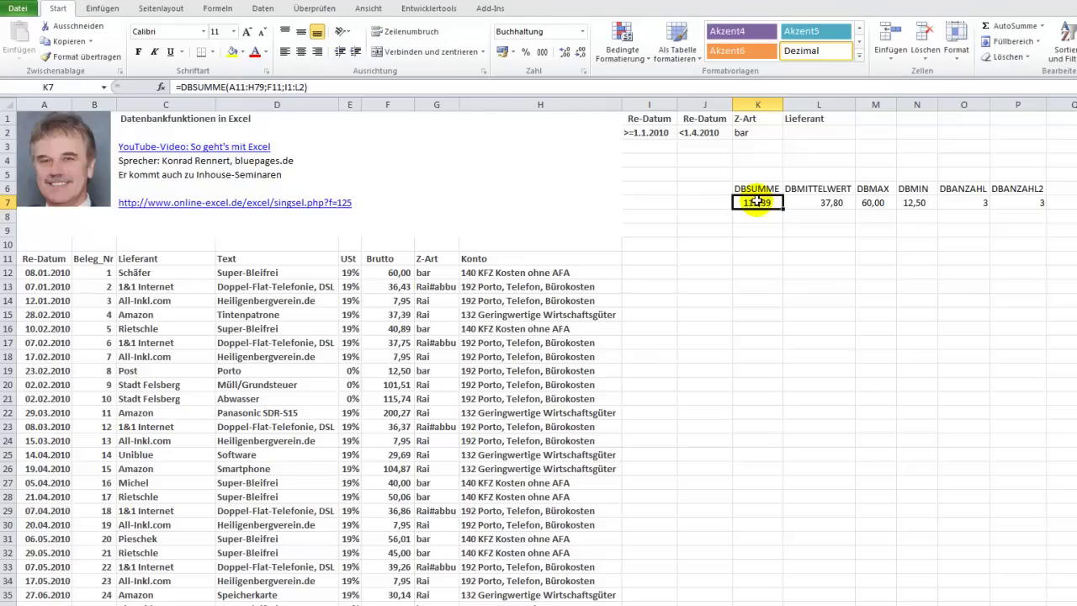
click(795, 189)
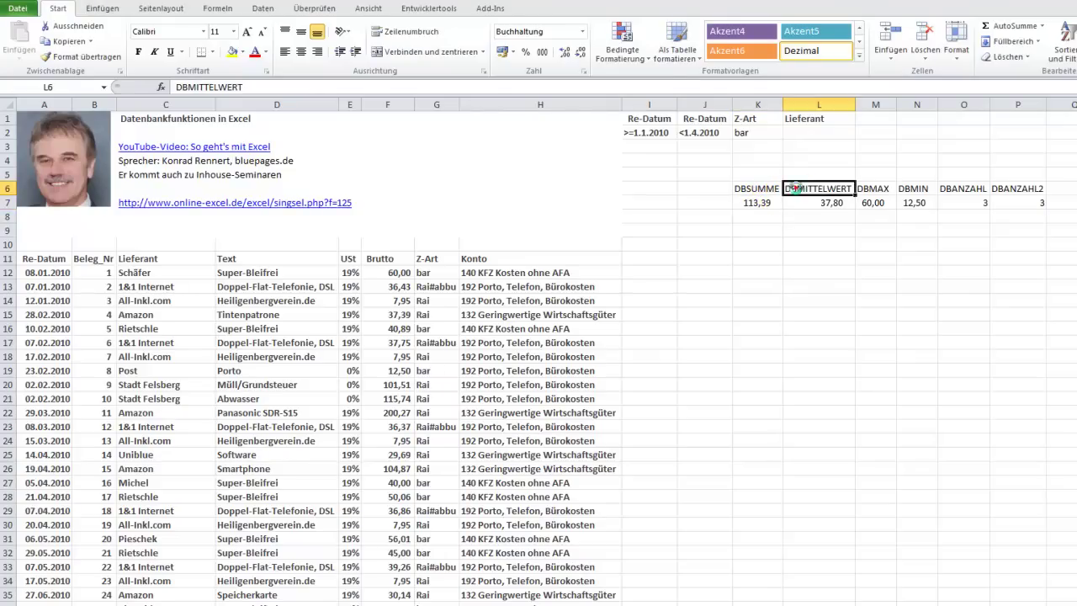
click(875, 188)
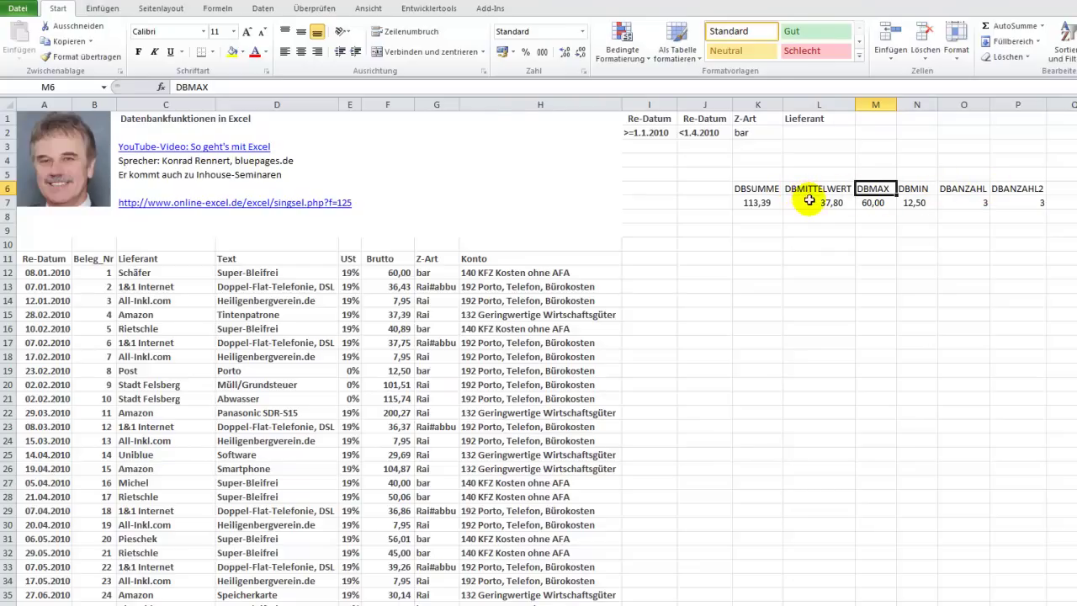
click(807, 202)
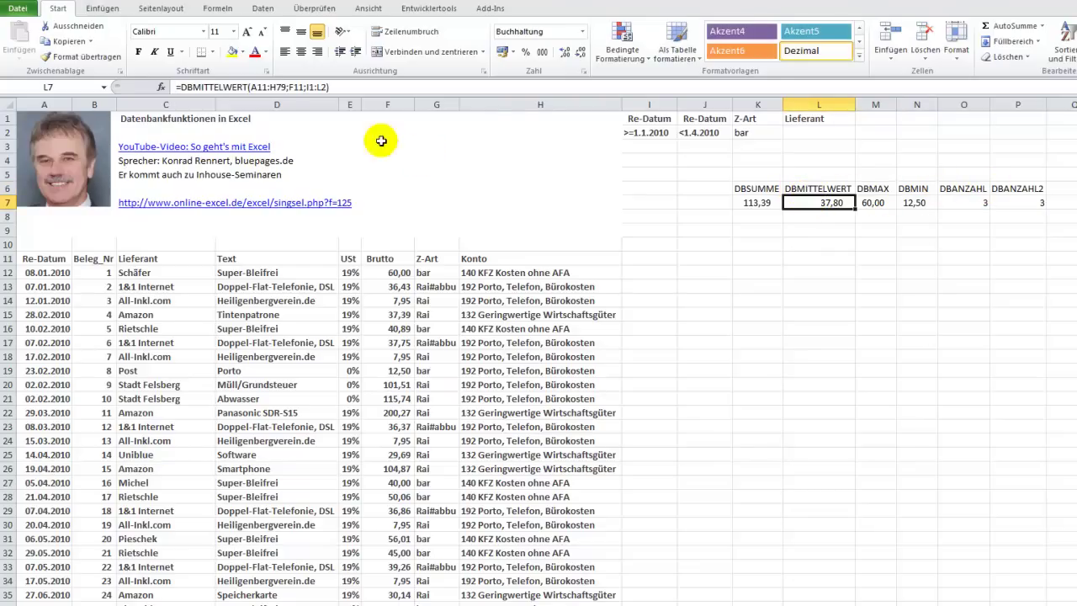
click(292, 87)
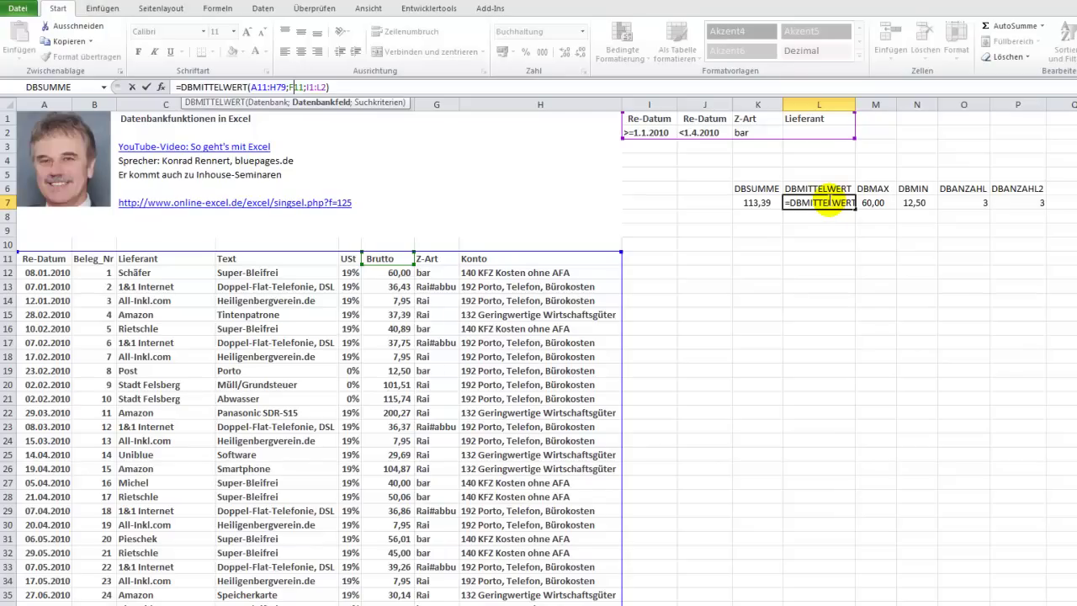
key(ctrl+Return)
click(972, 203)
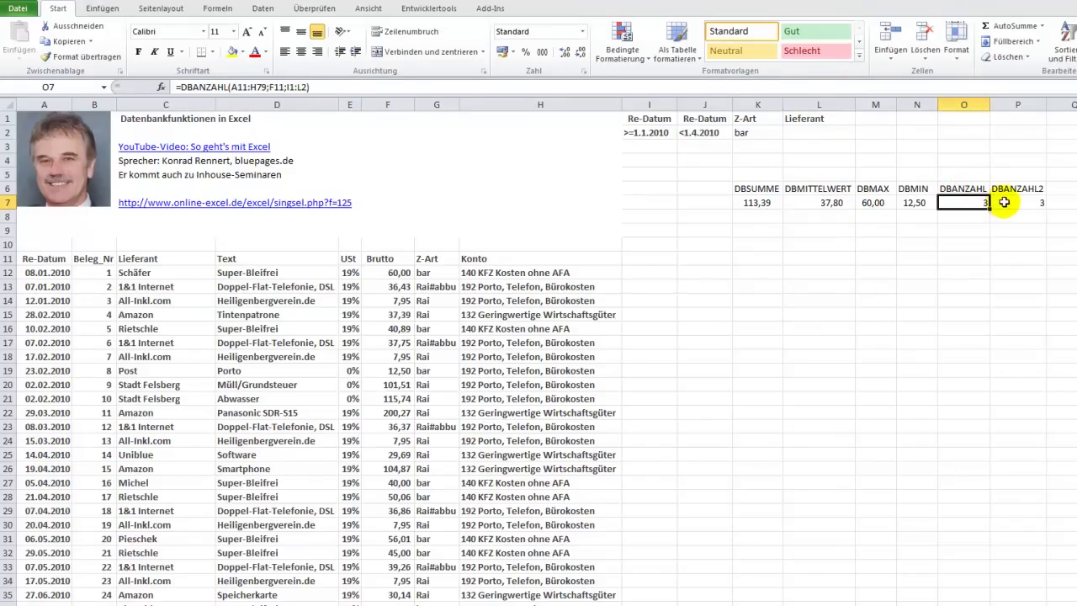
click(1010, 202)
click(976, 203)
click(1010, 202)
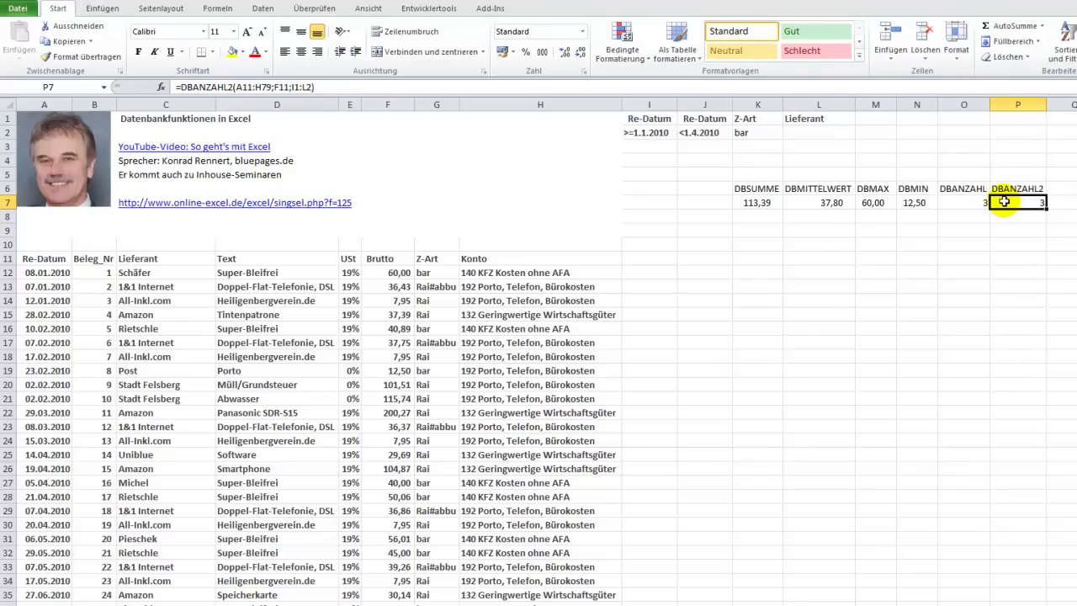
click(389, 273)
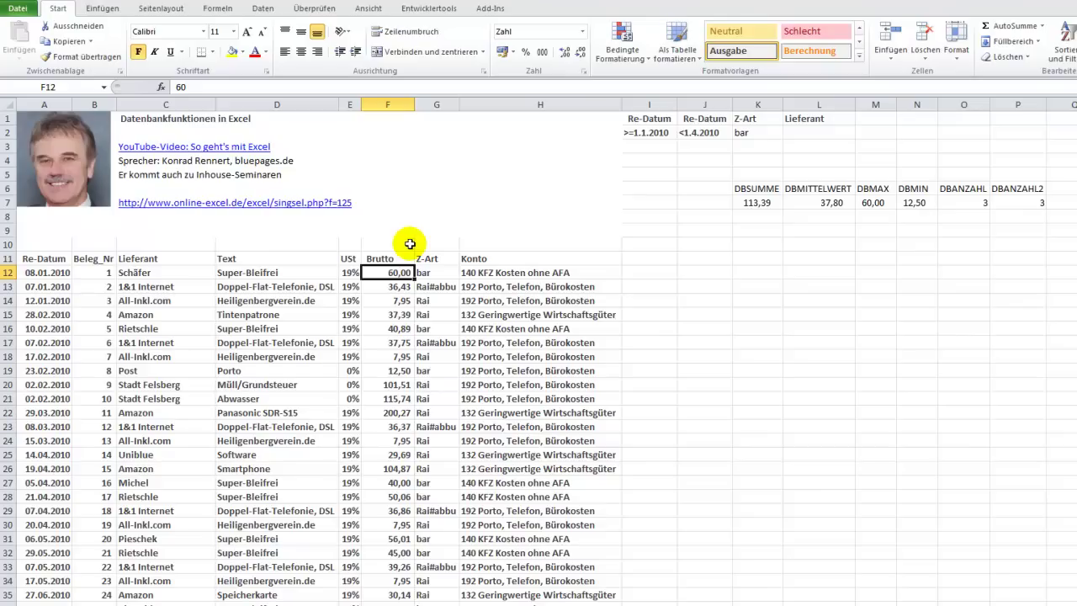
text(x)
key(Return)
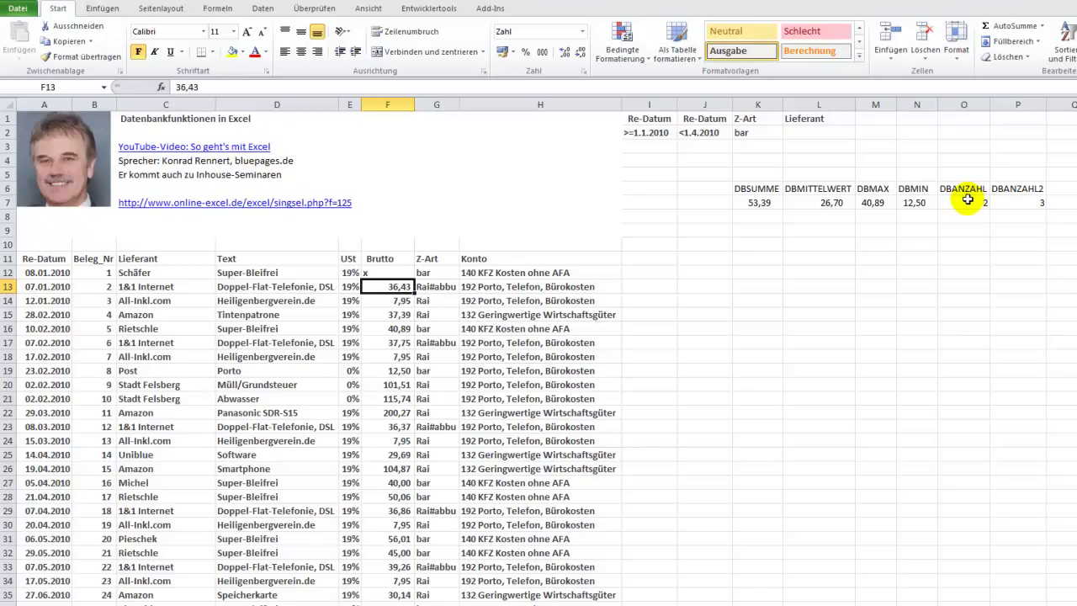
click(379, 269)
key(BackSpace)
text(60)
key(Return)
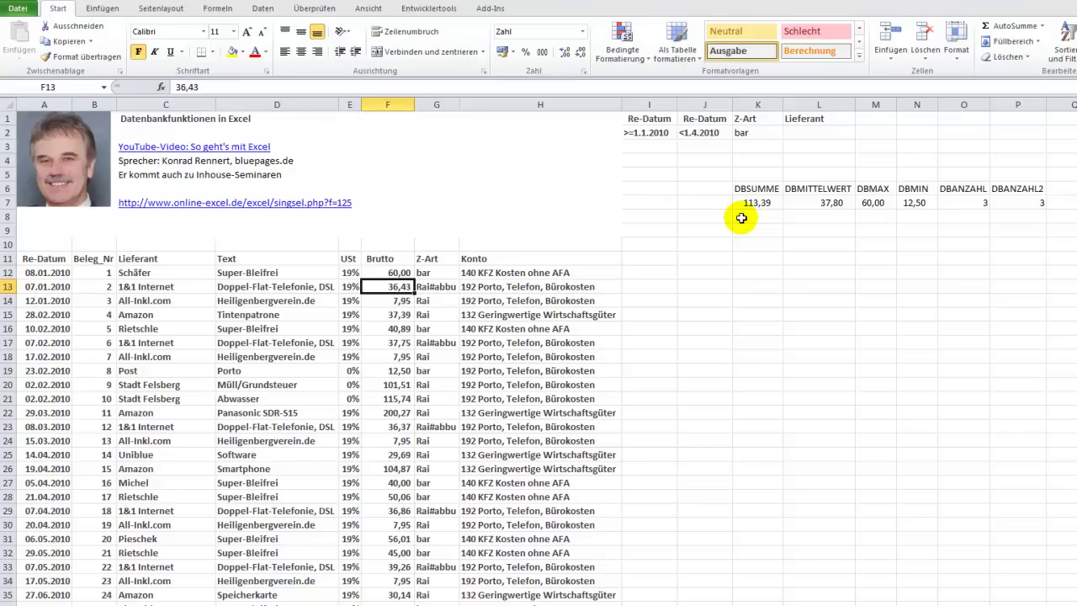
Copy the Lieferant column C11:C76 and paste it starting at J10.
click(137, 259)
mouse_move(137, 258)
mouse_down()
mouse_move(166, 601)
mouse_move(147, 571)
mouse_up()
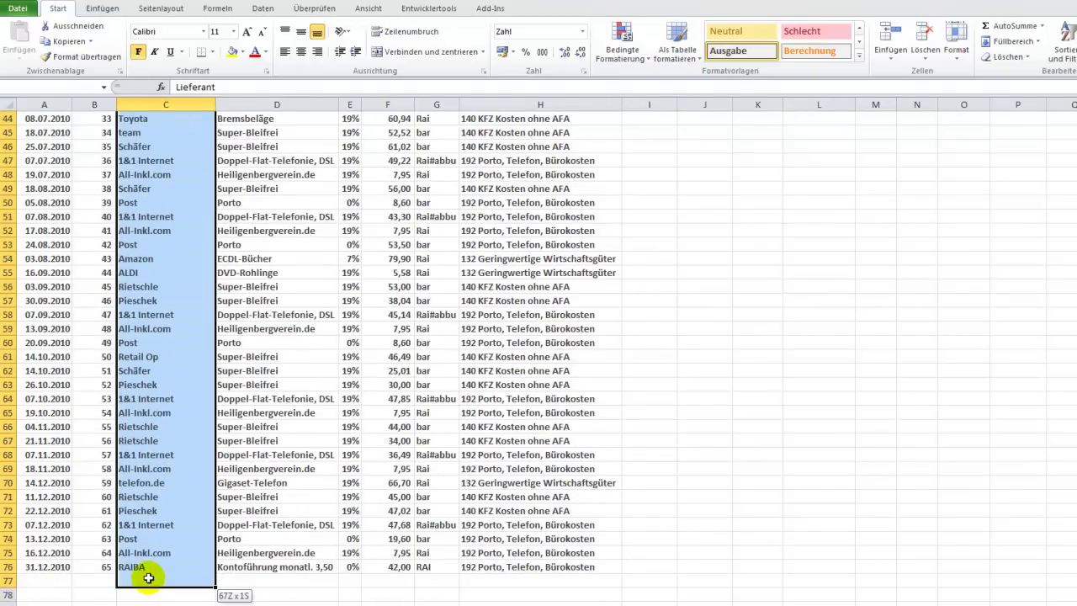
right_click(144, 513)
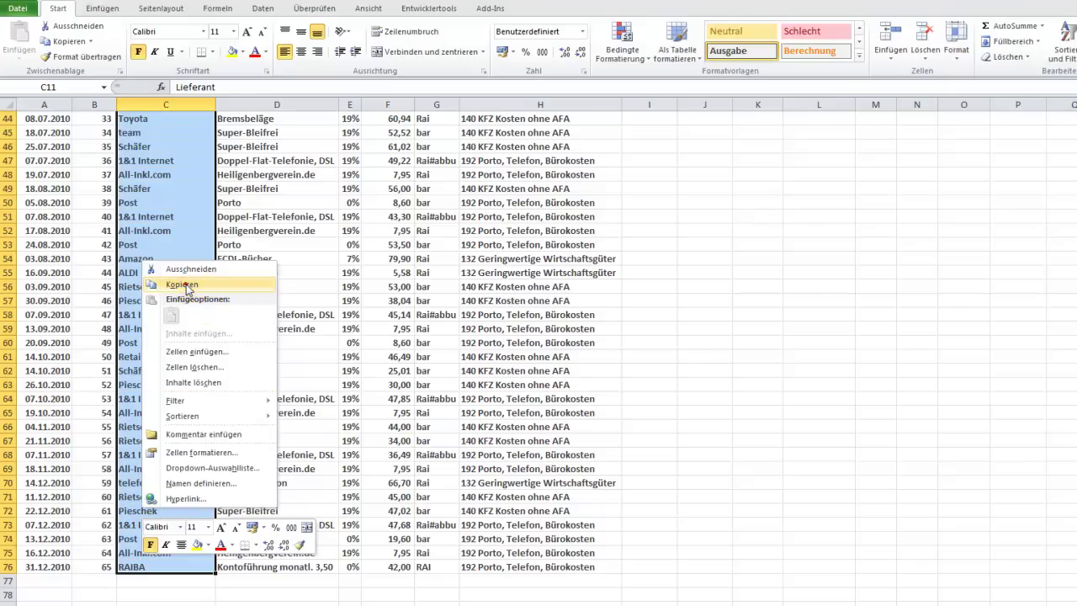
click(185, 284)
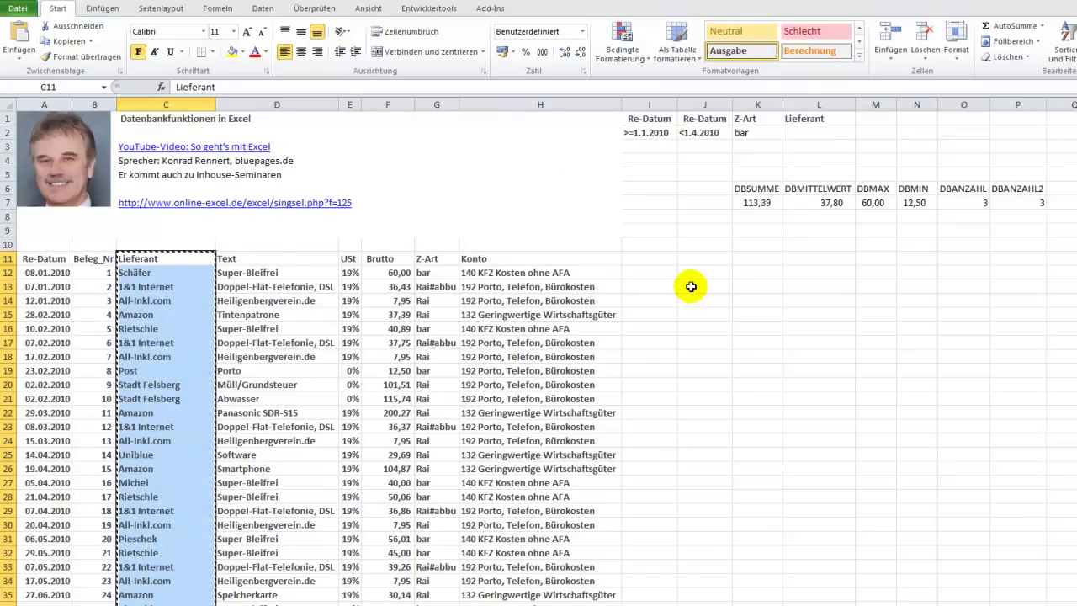
click(688, 247)
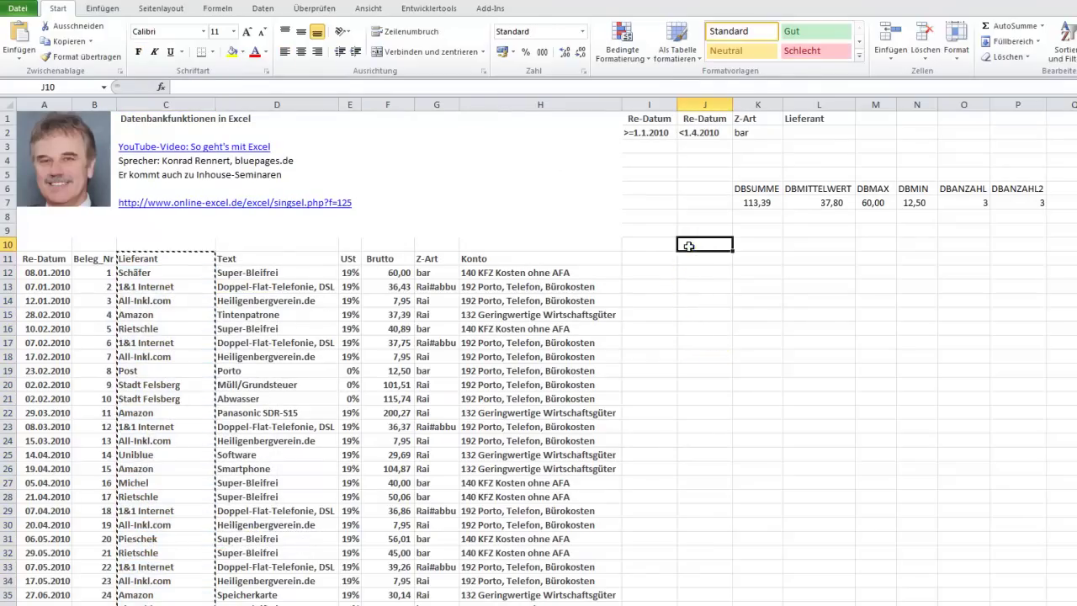
right_click(688, 246)
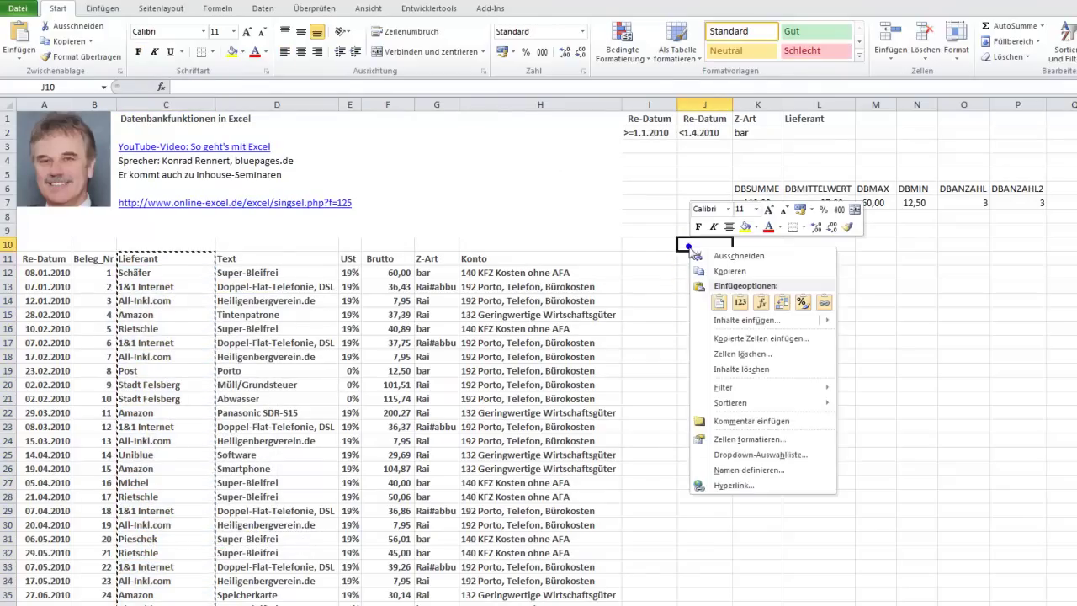
click(717, 302)
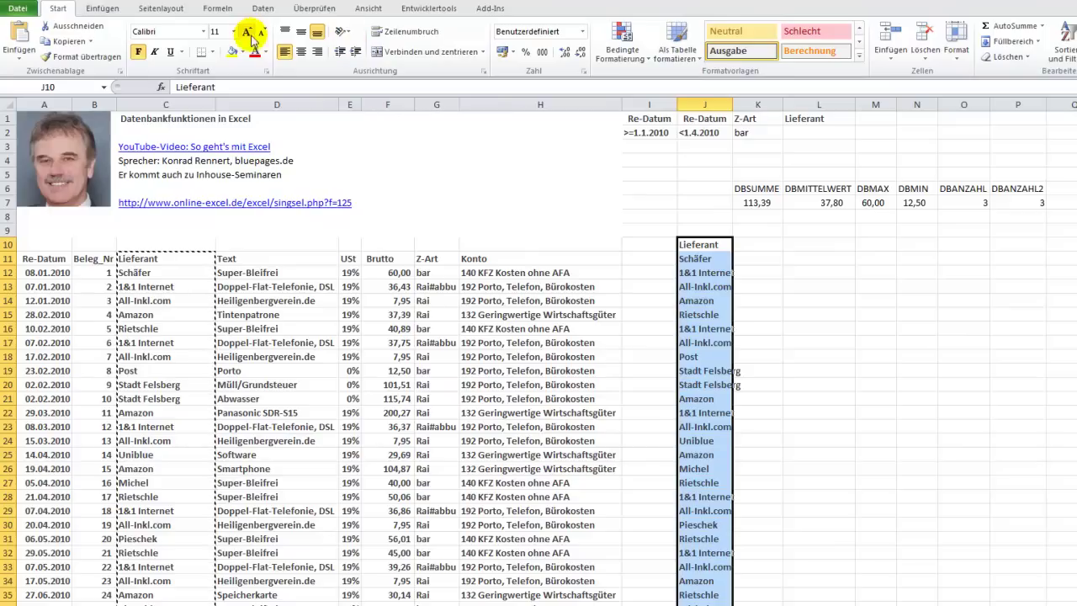
Remove duplicates from the Lieferant list in column J, leaving 18 unique suppliers after 47 removals.
click(262, 9)
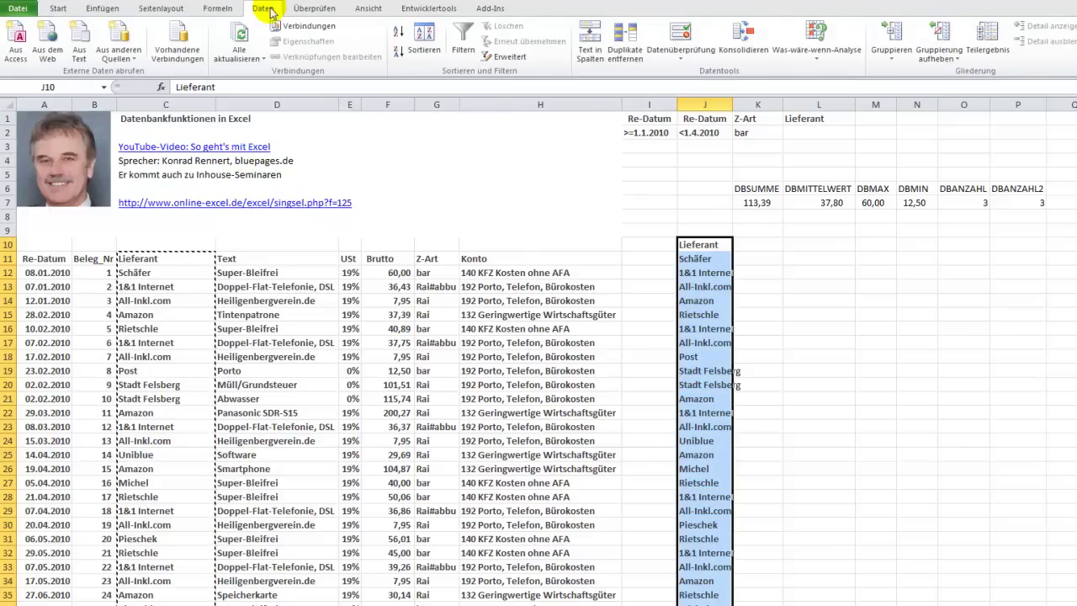
click(635, 48)
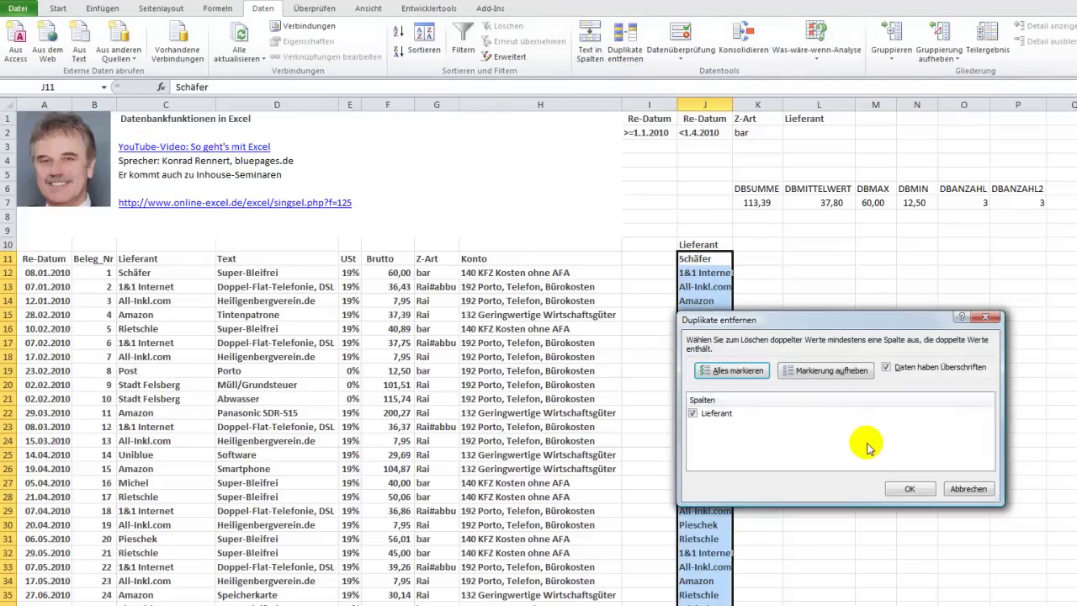
click(908, 491)
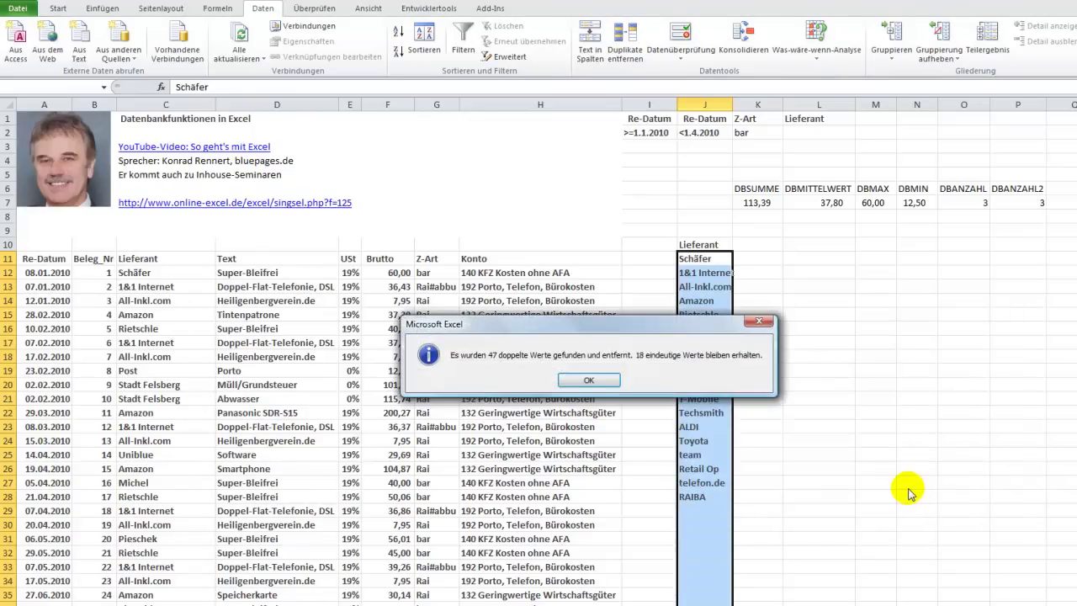
click(588, 380)
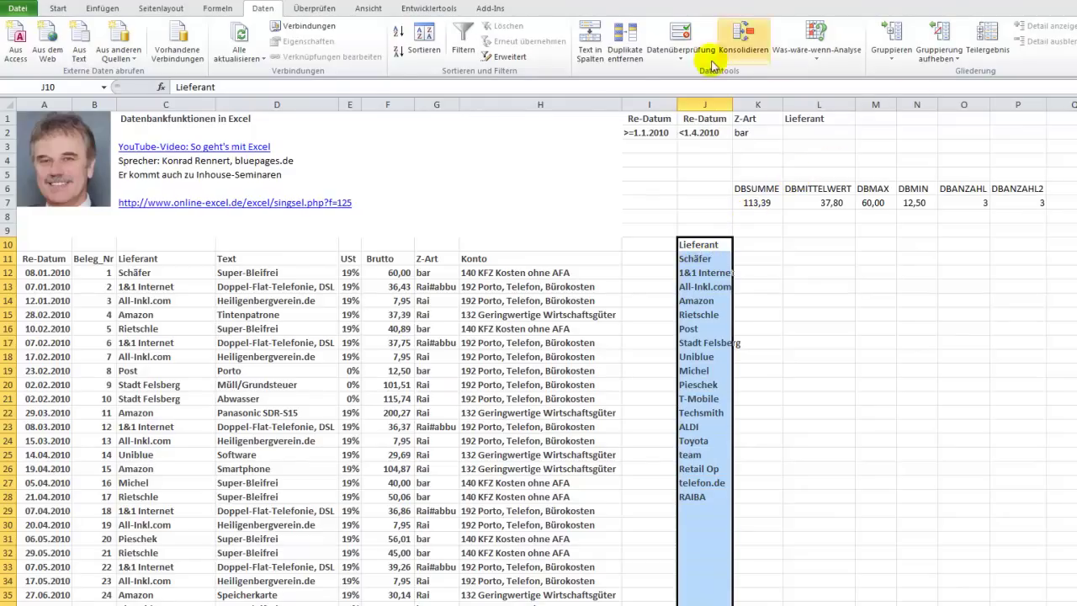
Sort the supplier names A–Z and move them up into J8:J25, overwriting the existing cells.
click(399, 32)
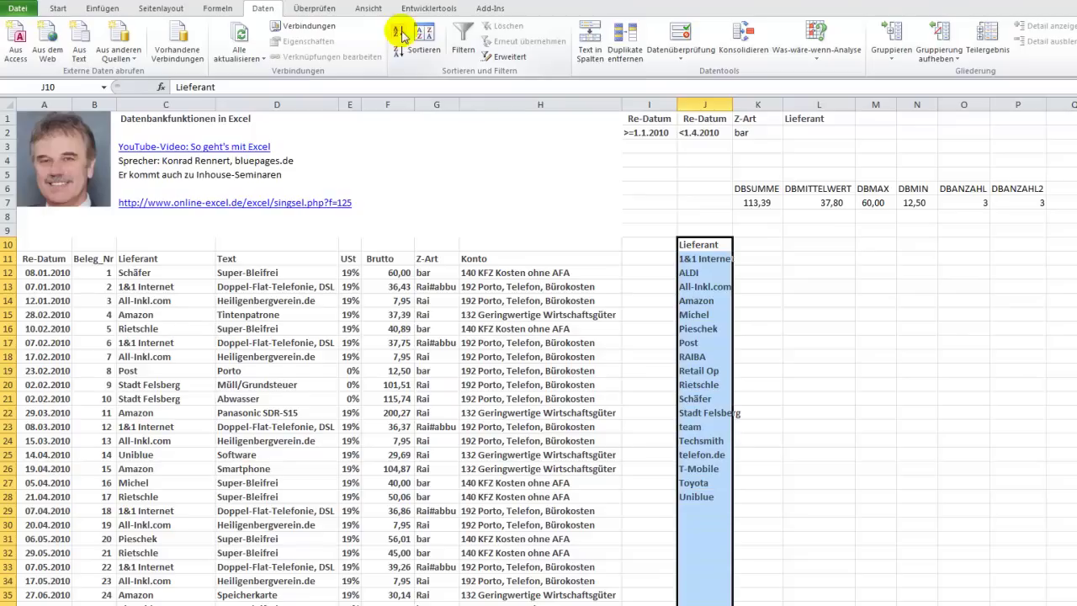
drag(694, 259, 696, 497)
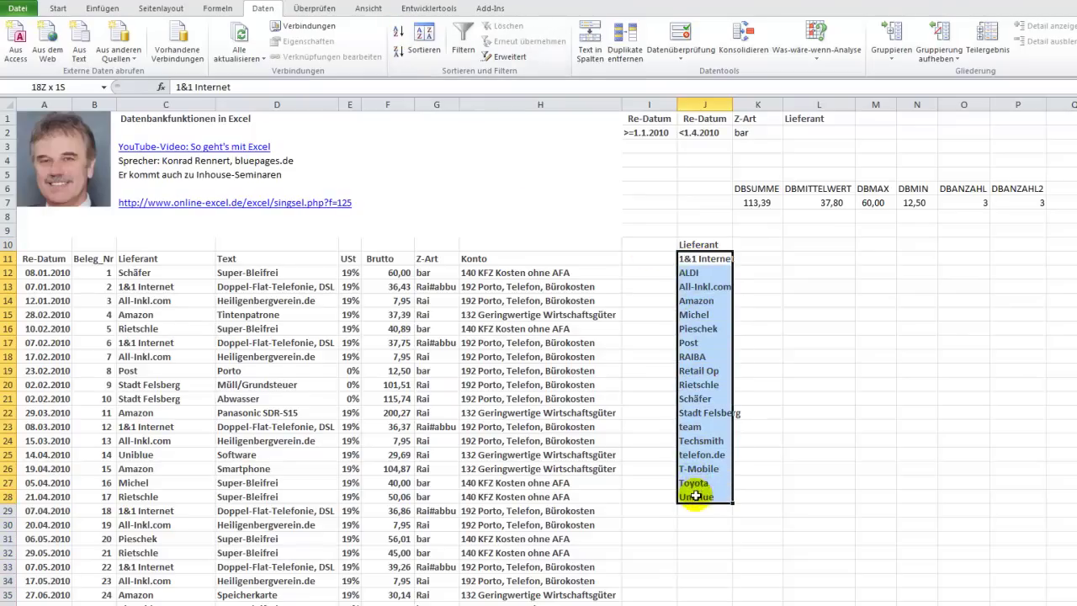
drag(694, 252, 692, 219)
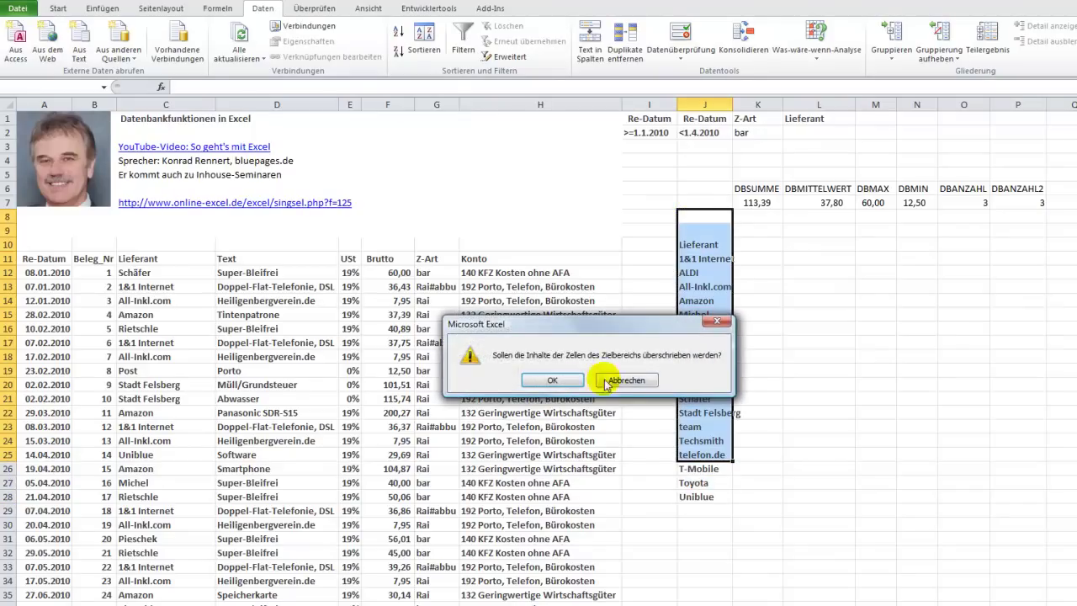
click(552, 380)
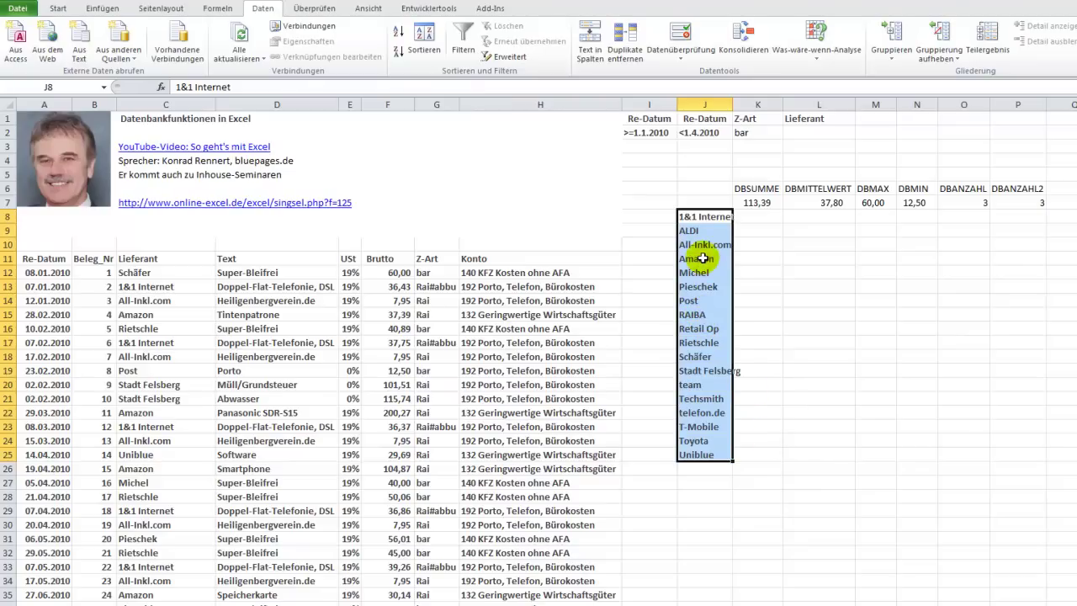
click(803, 132)
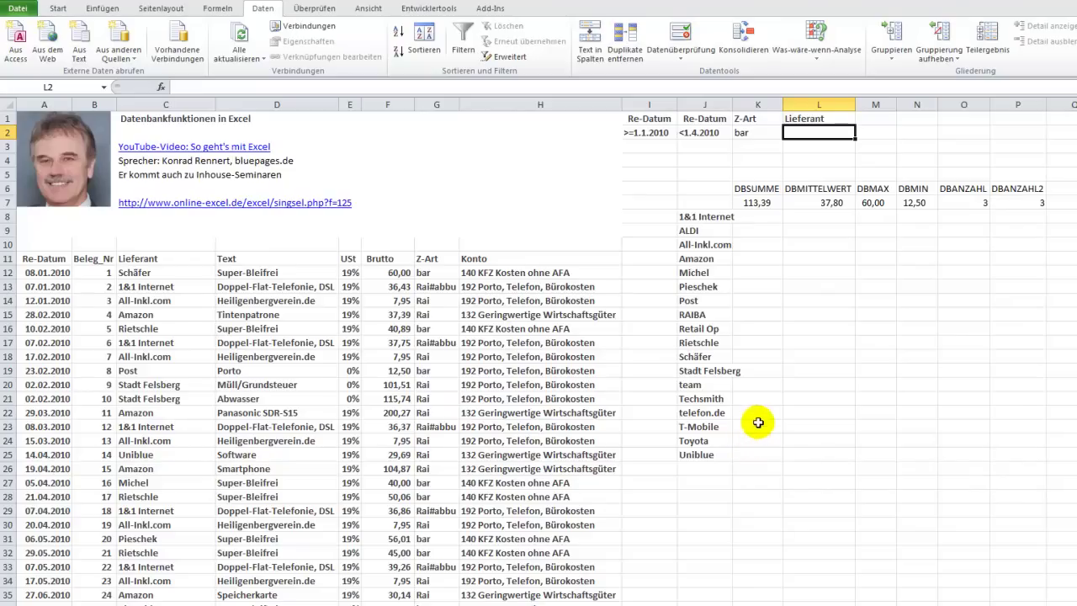
Create a data table over J7:P25 with column input cell $L$2 for per-supplier DB results.
drag(691, 205, 825, 265)
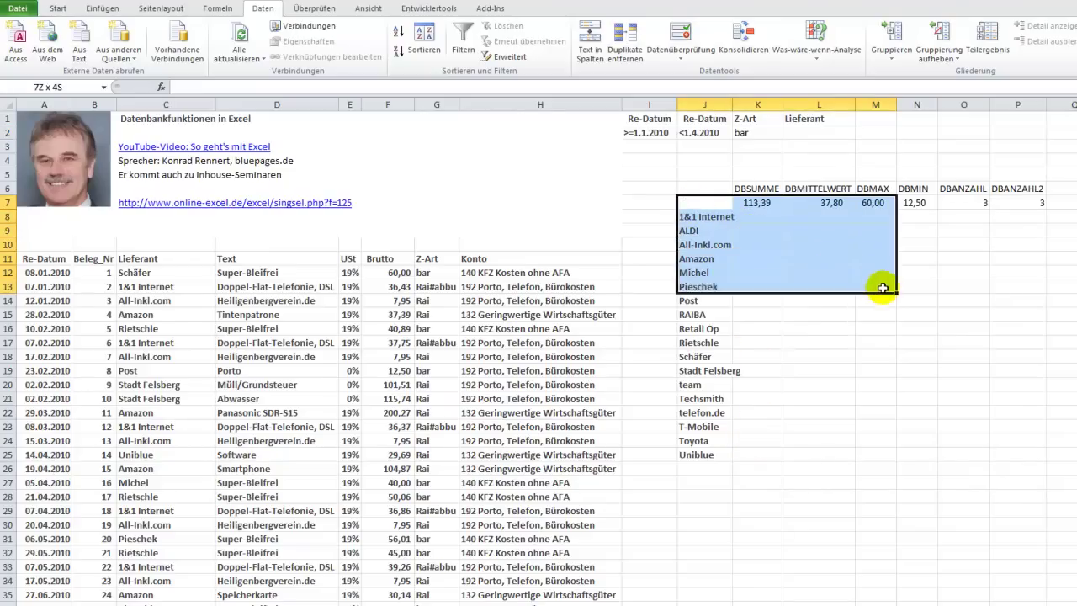
mouse_move(825, 265)
mouse_down()
mouse_move(1007, 374)
mouse_move(1016, 453)
mouse_up()
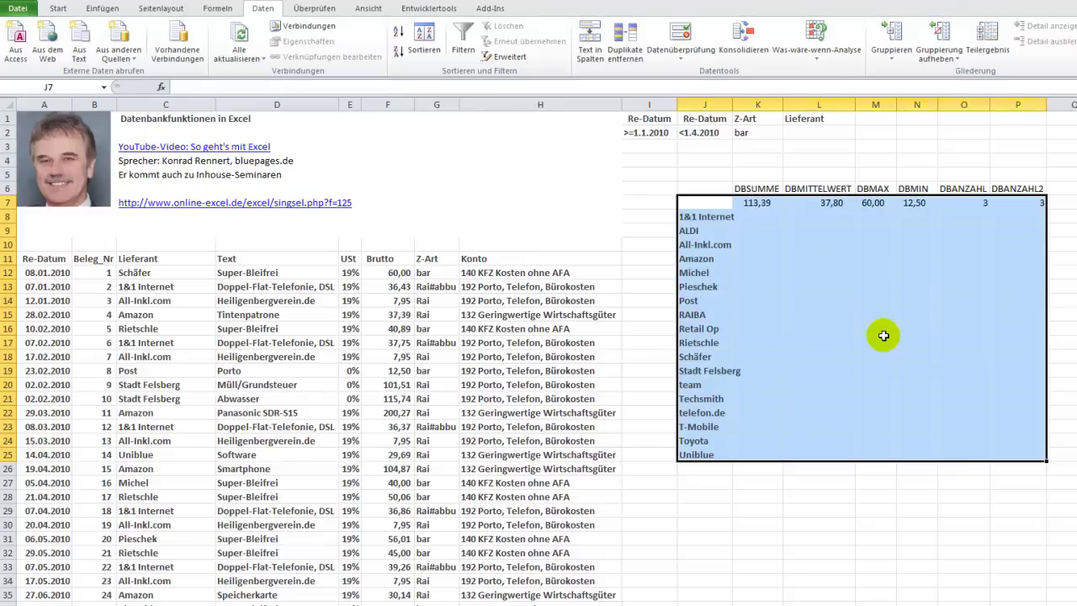
click(816, 60)
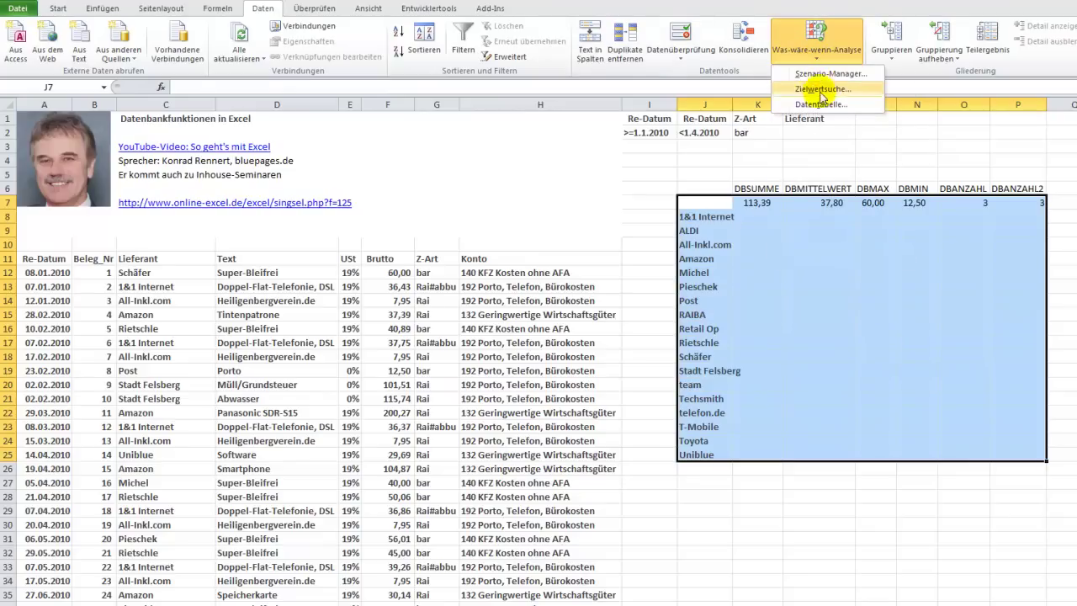
click(822, 105)
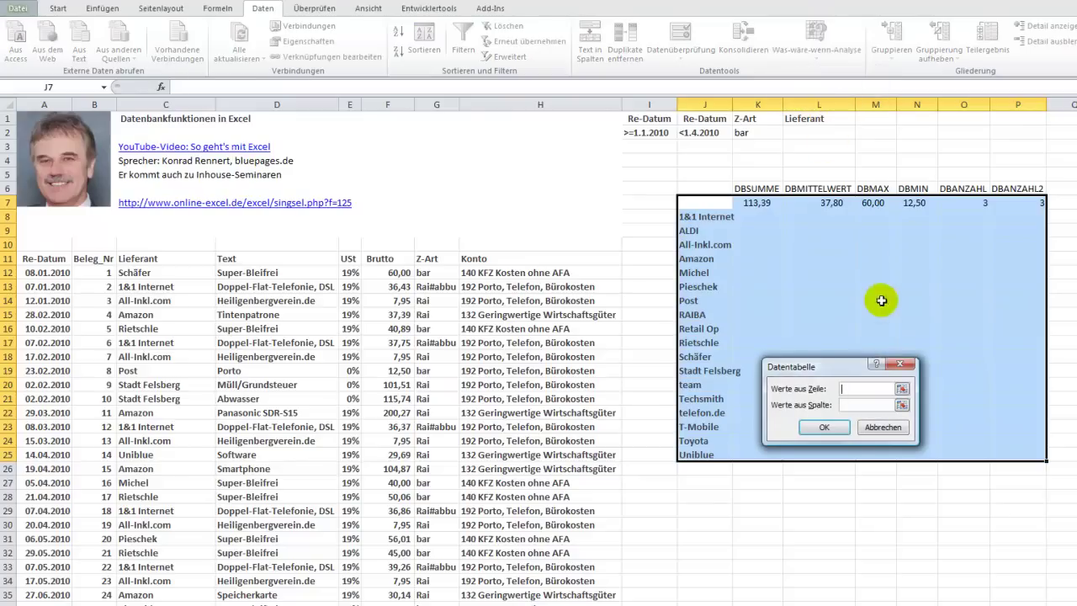
click(852, 407)
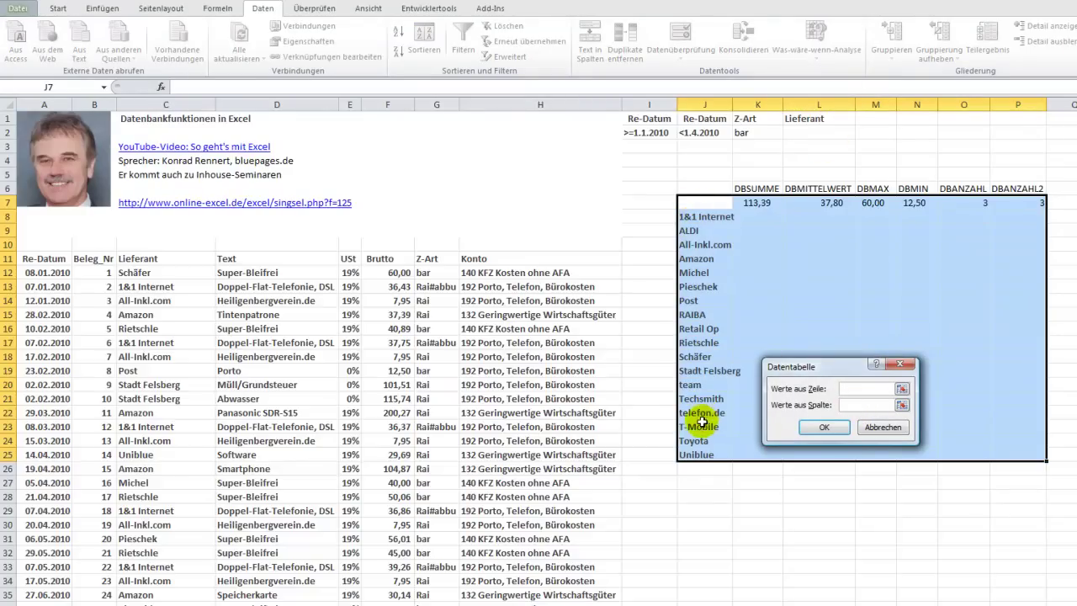
click(805, 129)
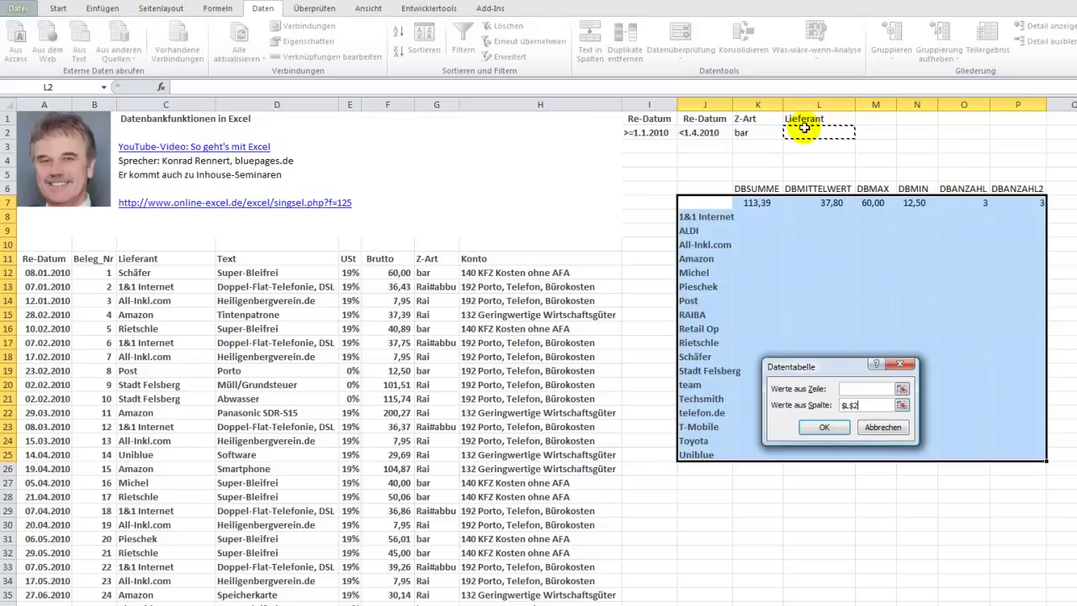
click(827, 428)
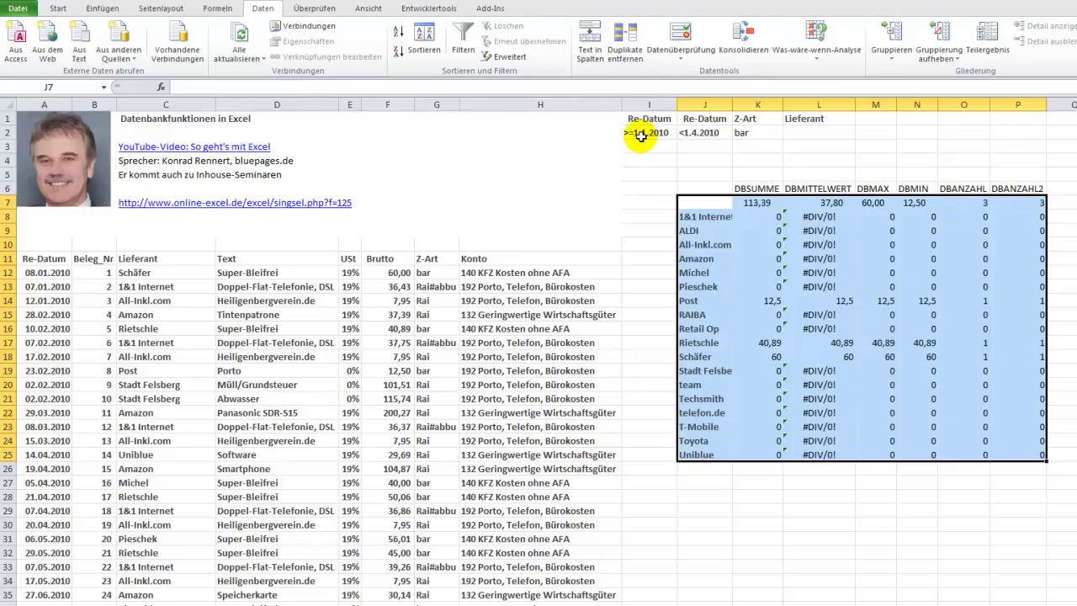
Clear the Re-Datum criteria in I2:J2 and auto-fit column K to show the DBSUMME total.
click(640, 135)
drag(672, 133, 703, 133)
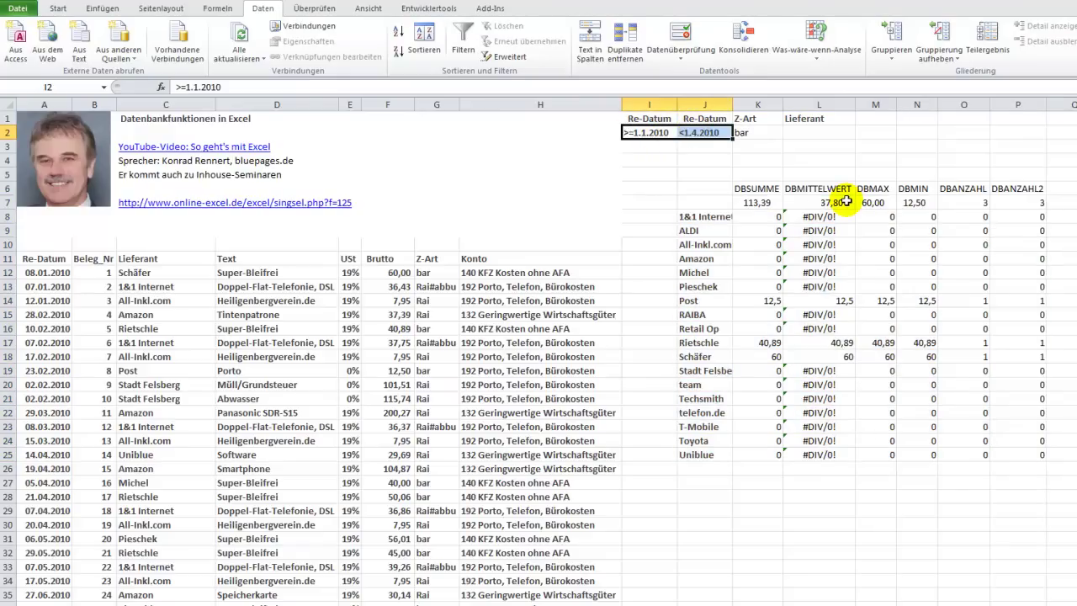
key(Delete)
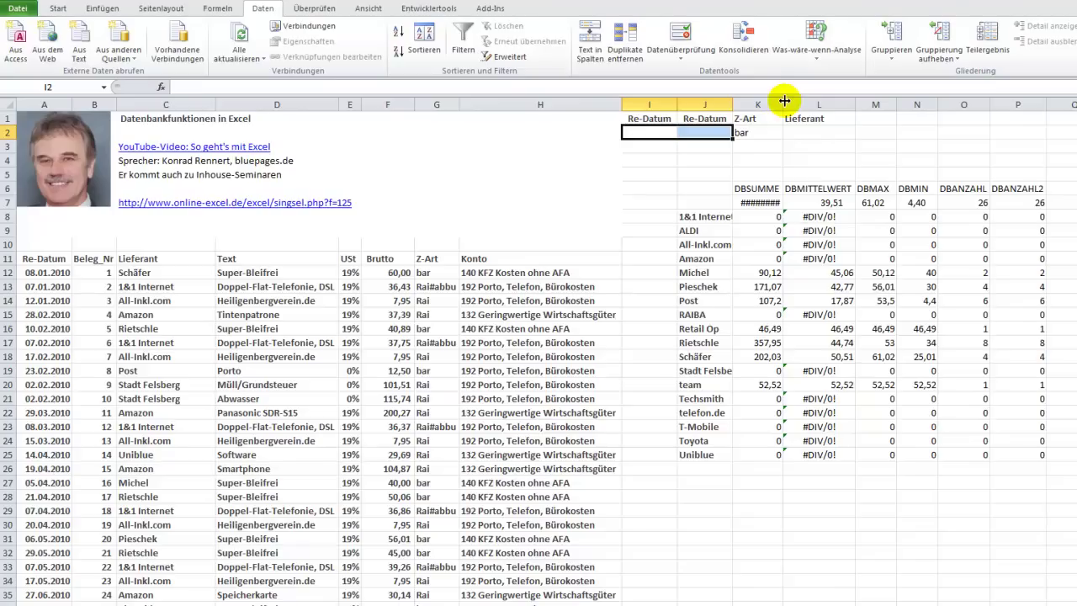
double_click(784, 101)
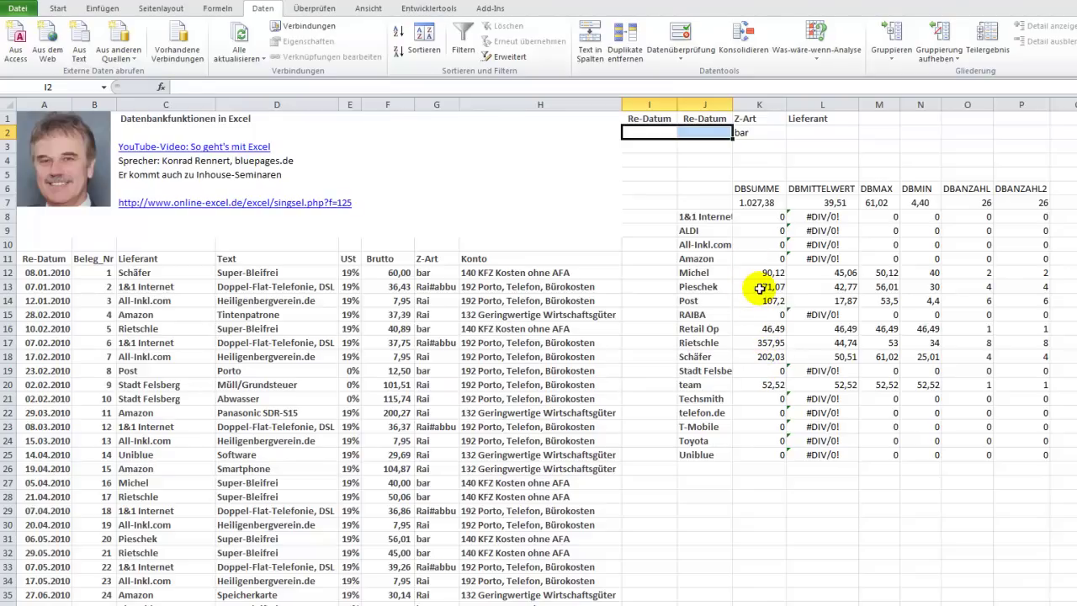
Clear the Z-Art criterion in K2 and widen column M so DBMAX shows 200,27.
click(748, 132)
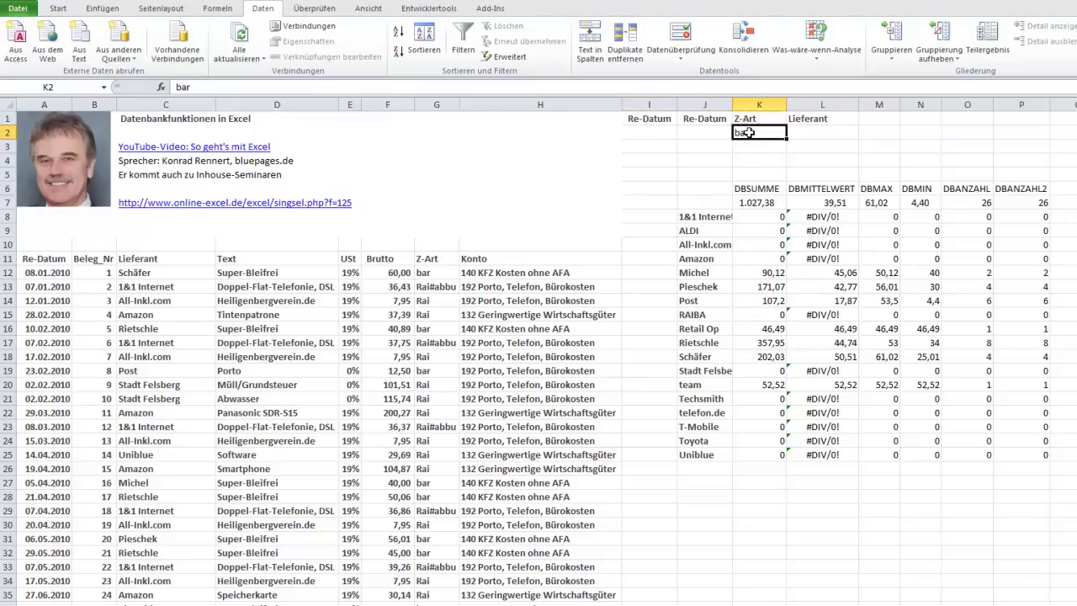
key(Delete)
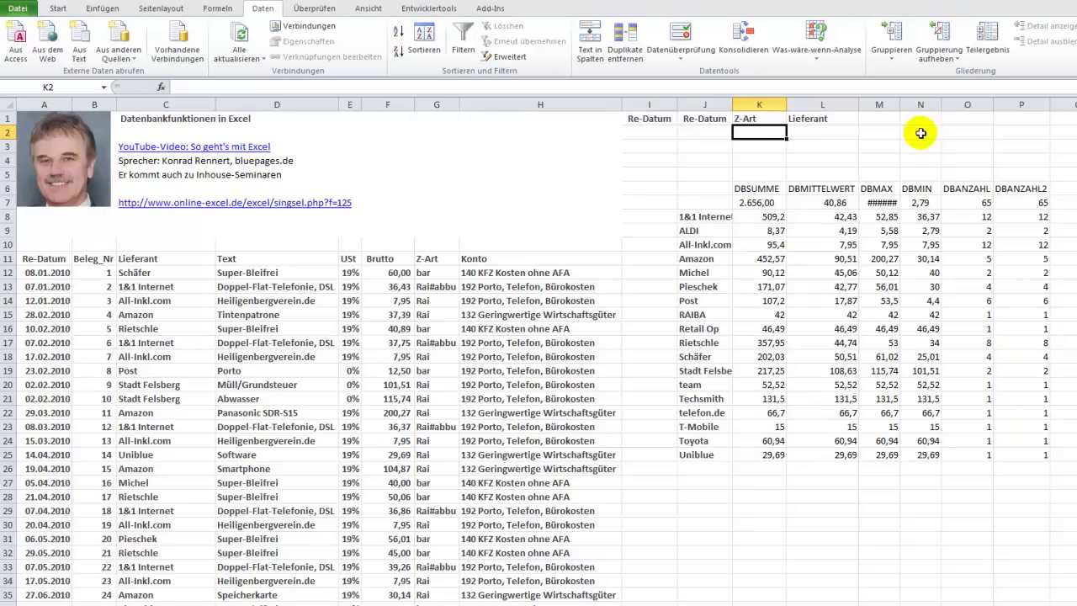
drag(900, 104, 909, 102)
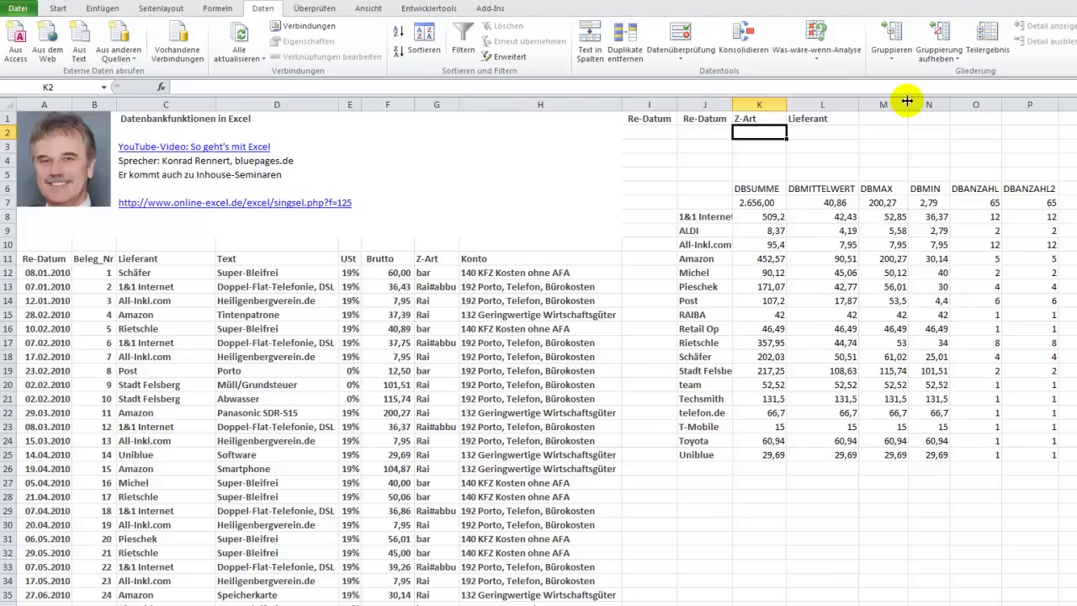
Enter <>bar as the Z-Art criterion in K2, then edit it back to bar.
text(<>bar)
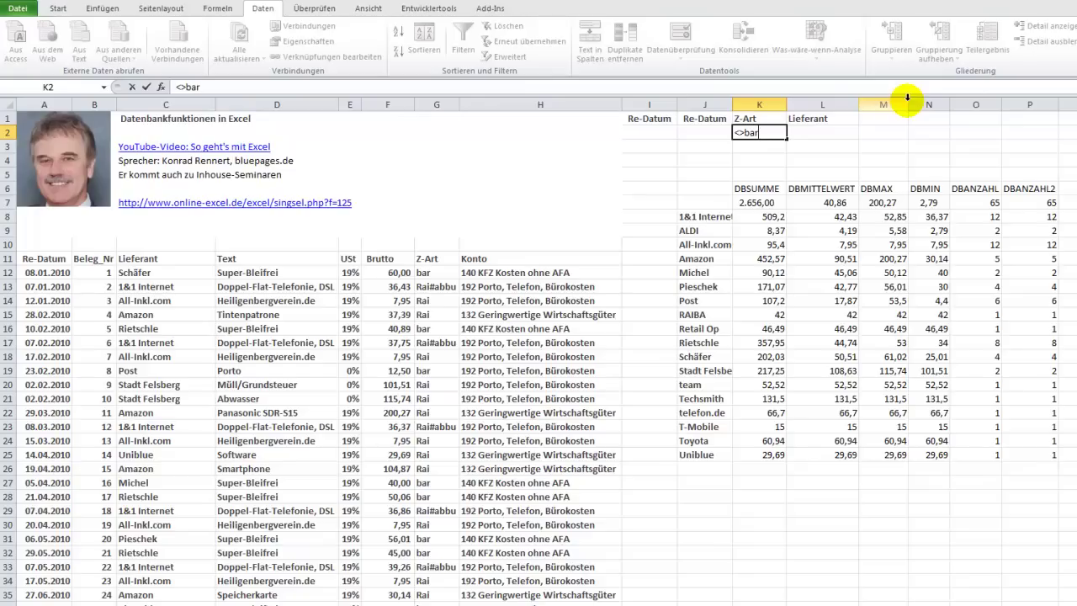
key(Return)
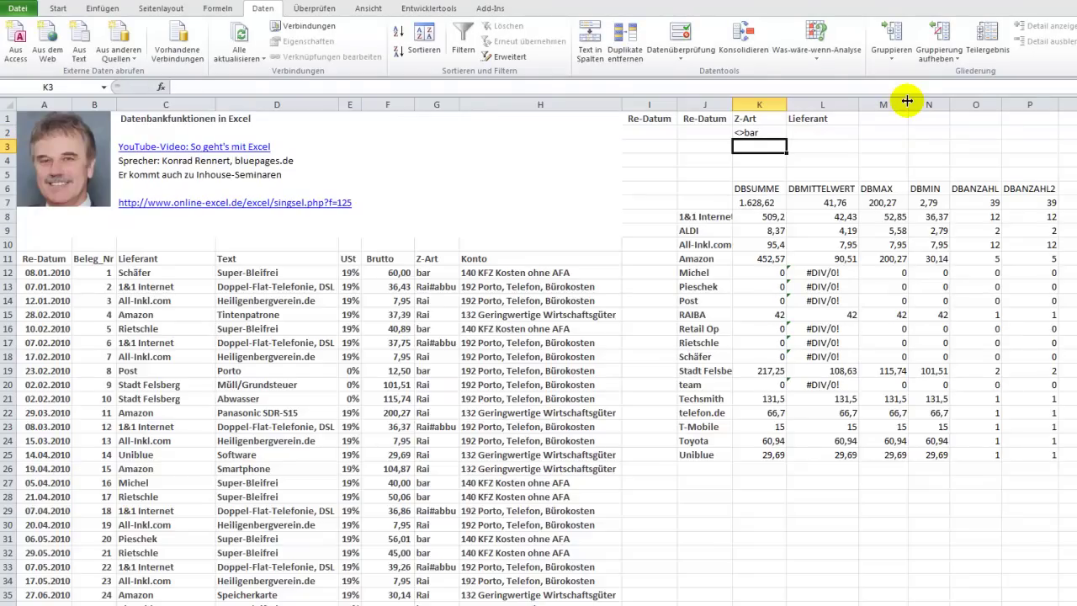
key(Up)
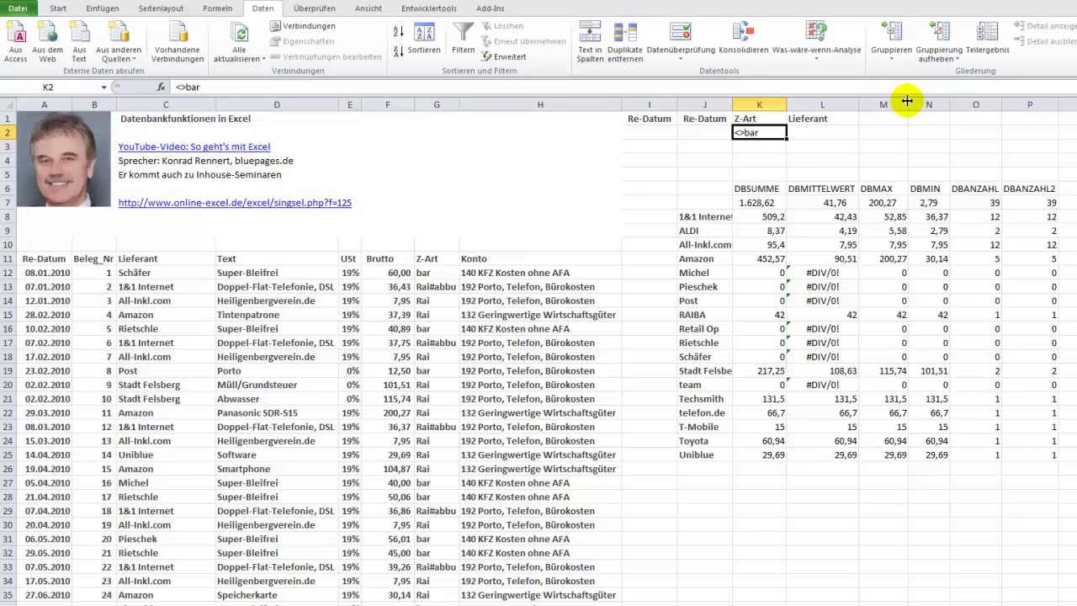
click(183, 87)
key(BackSpace)
key(BackSpace)
key(Return)
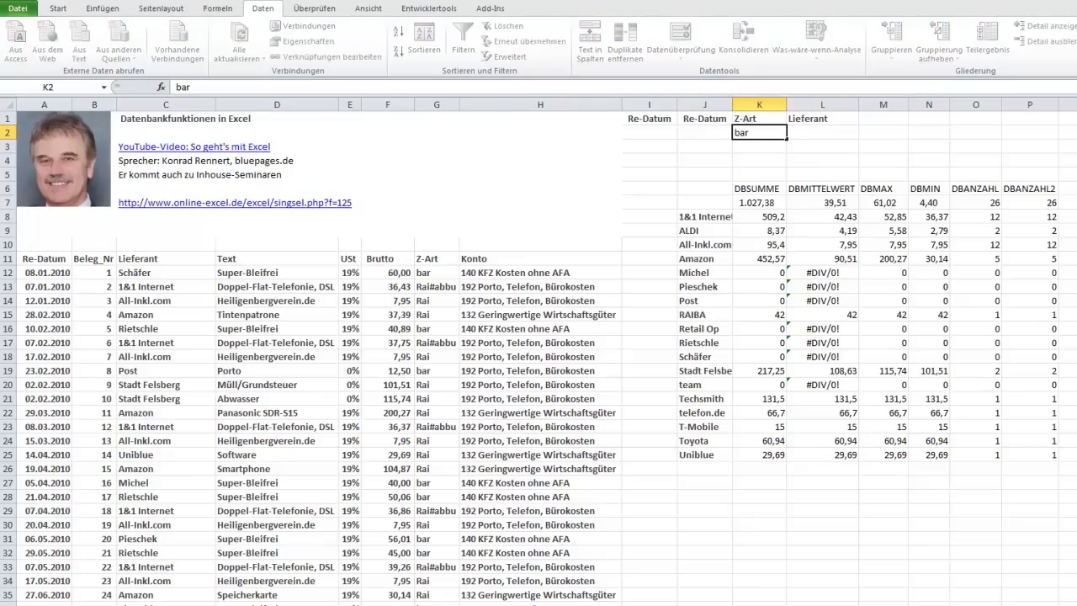